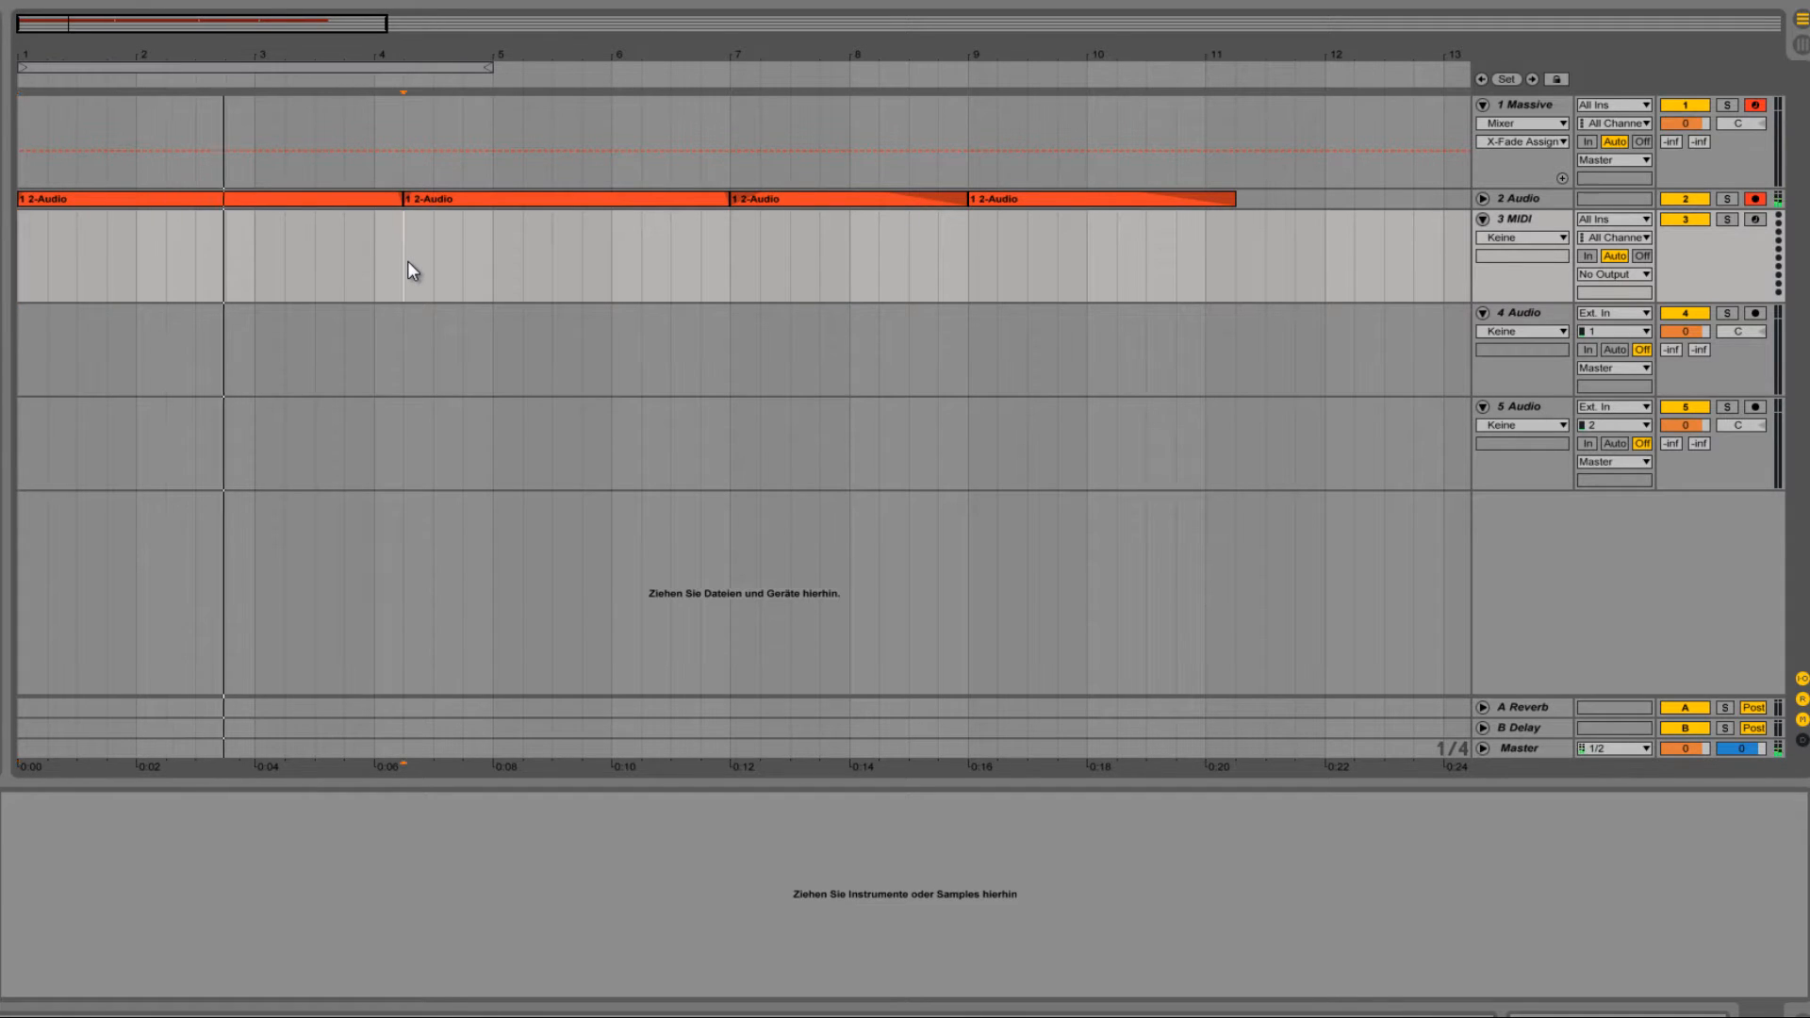
Step: Listen to the recorded audio clips on the 2 Audio track, starting from several clip boundaries
left_click(409, 265)
left_click(727, 270)
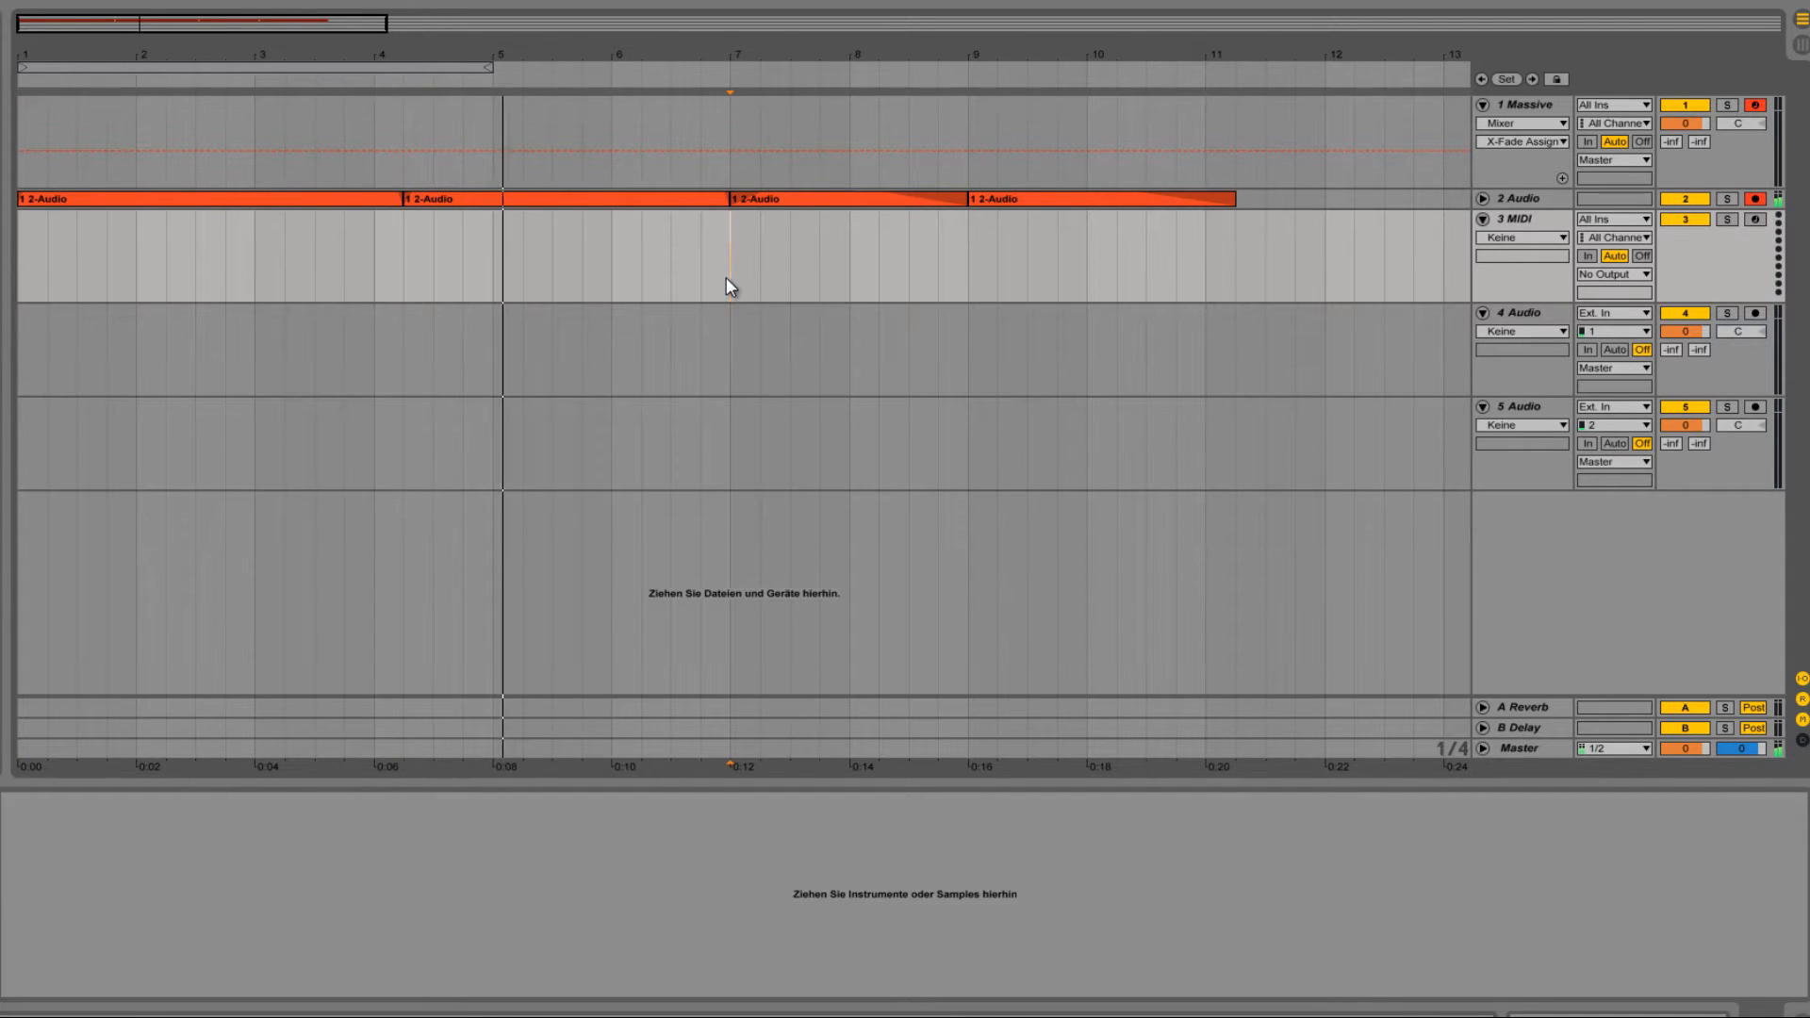
left_click(975, 267)
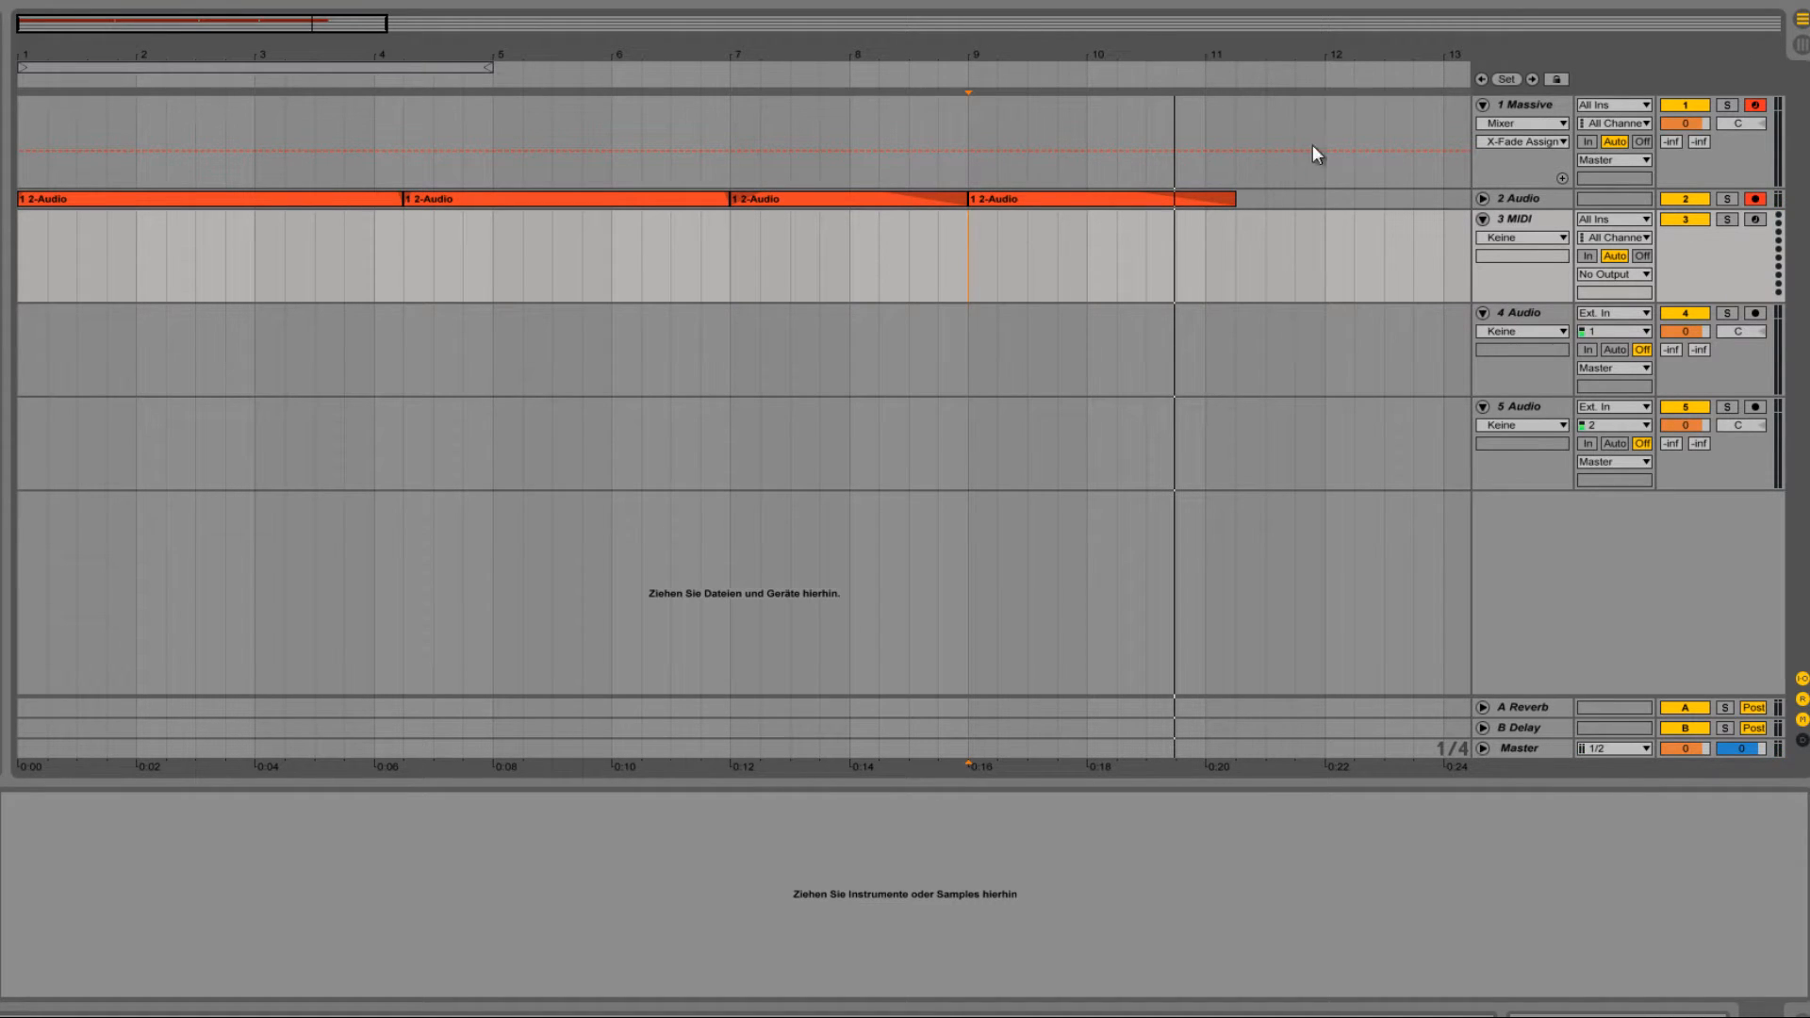
Step: Deactivate the 2 Audio track and open the Massive synth's editor from the 1 Massive track
left_click(1685, 199)
left_click(1540, 102)
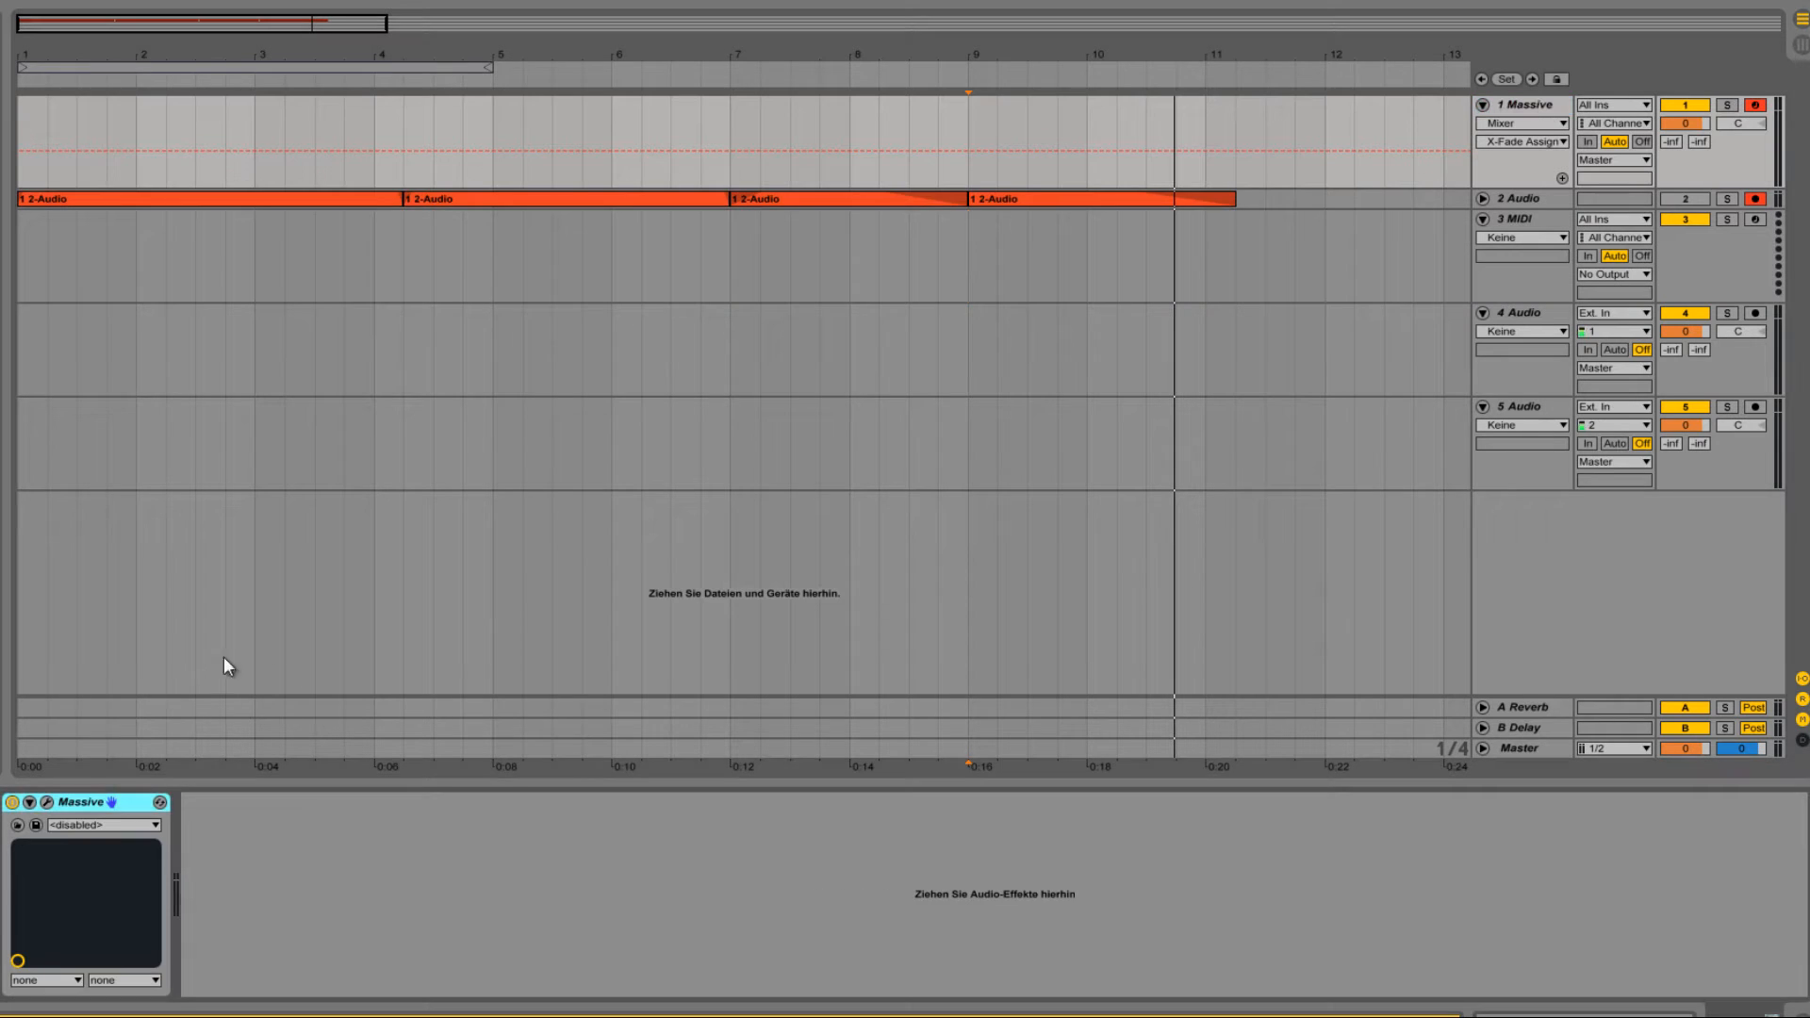
left_click(49, 801)
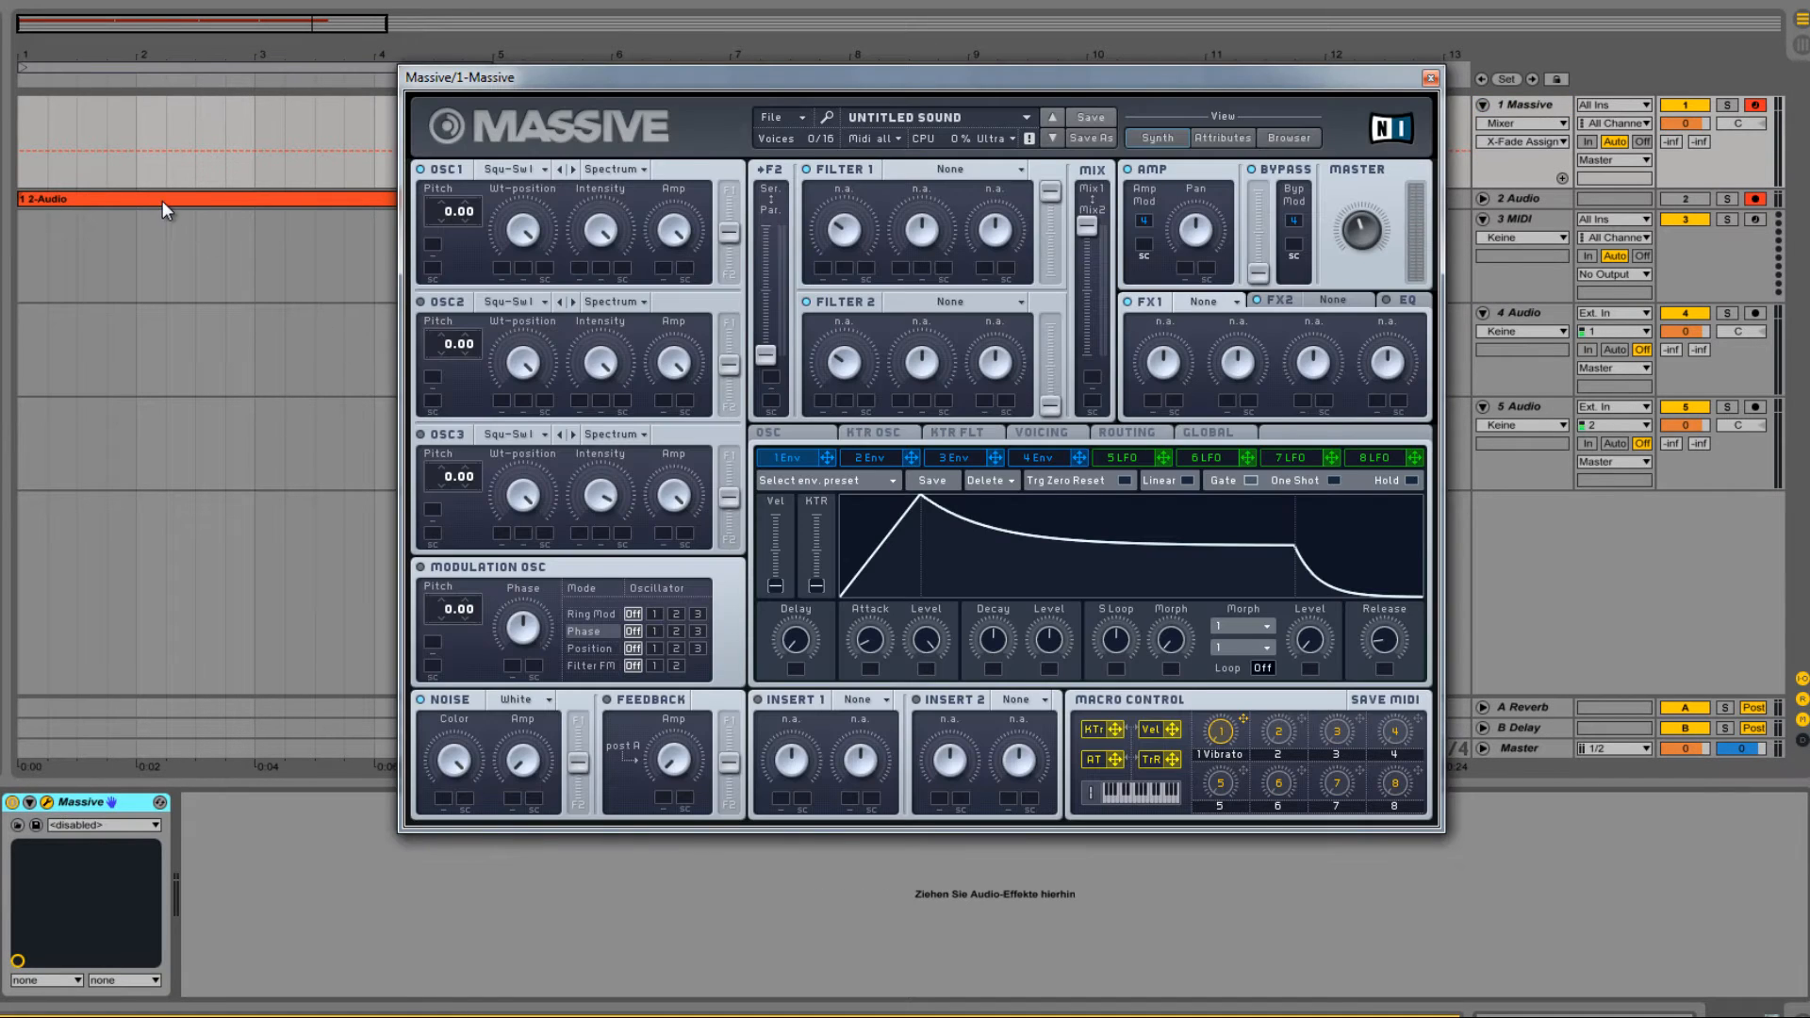
left_click_drag(553, 79, 545, 166)
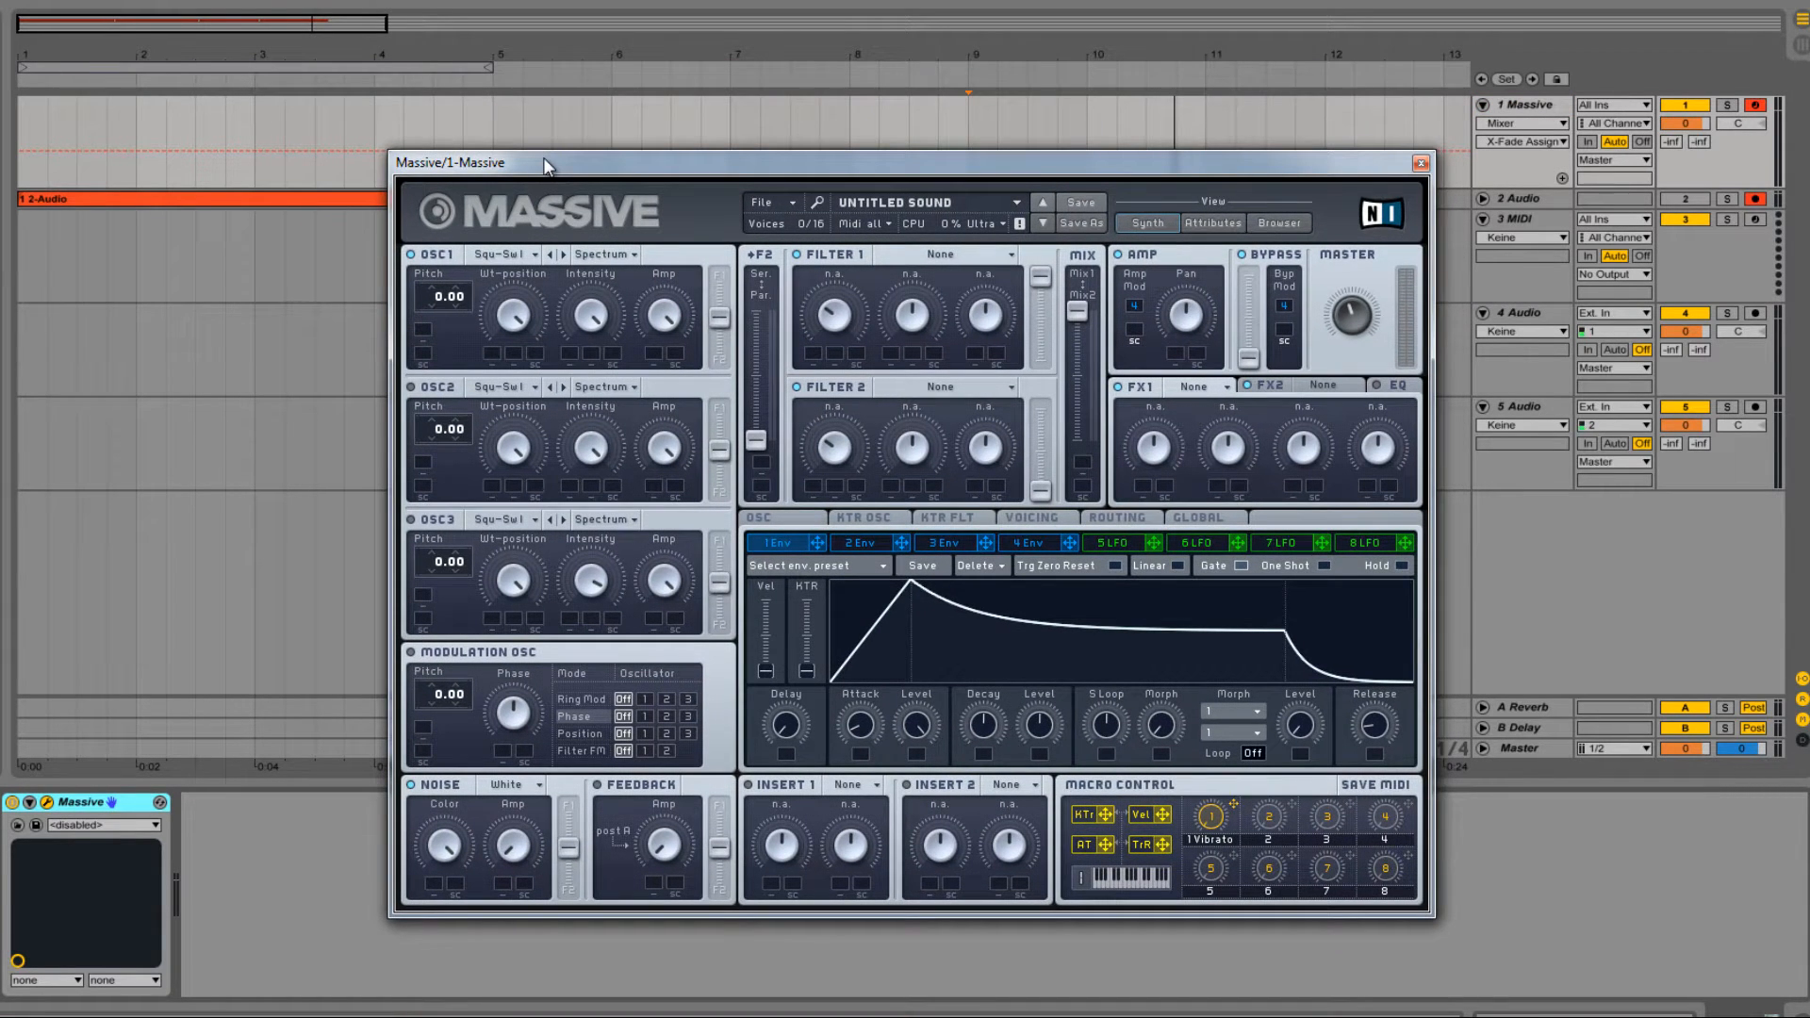
left_click(745, 196)
left_click(756, 193)
left_click_drag(733, 167, 658, 111)
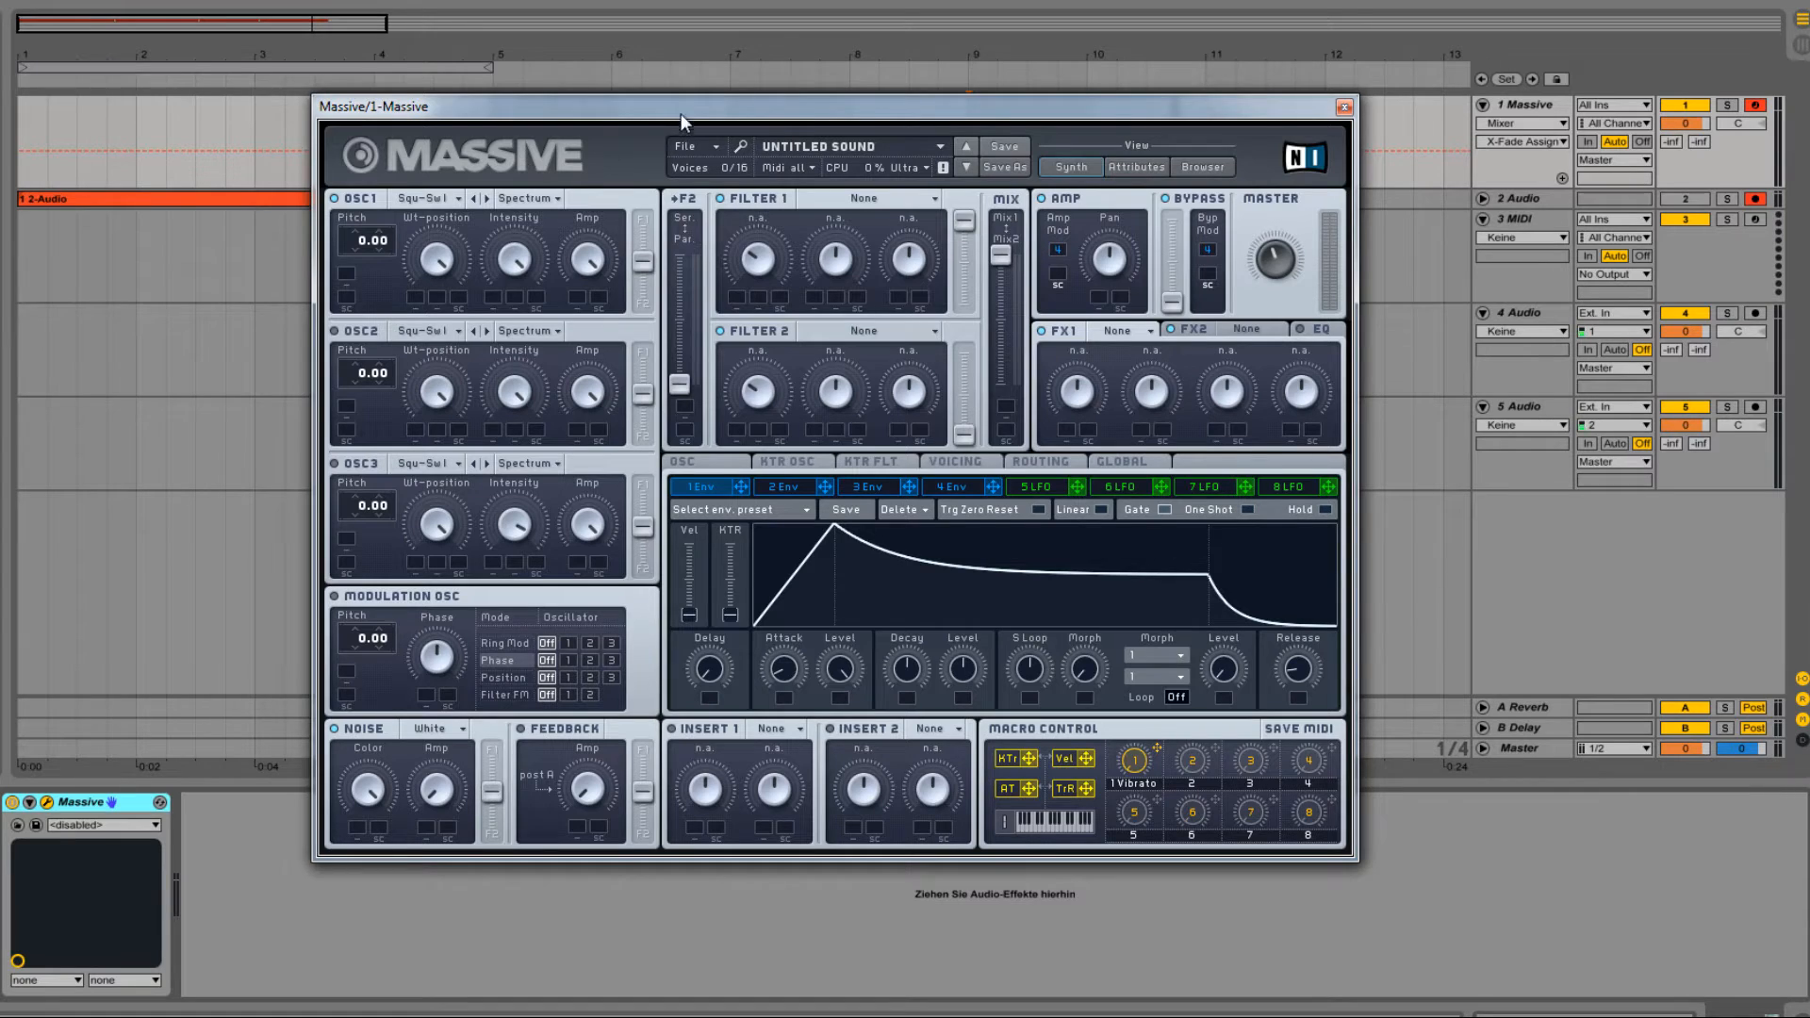
left_click_drag(683, 111, 653, 78)
Step: Set oscillator 1's wavetable to Sin-Square and turn its Wt-position fully down
left_click(396, 164)
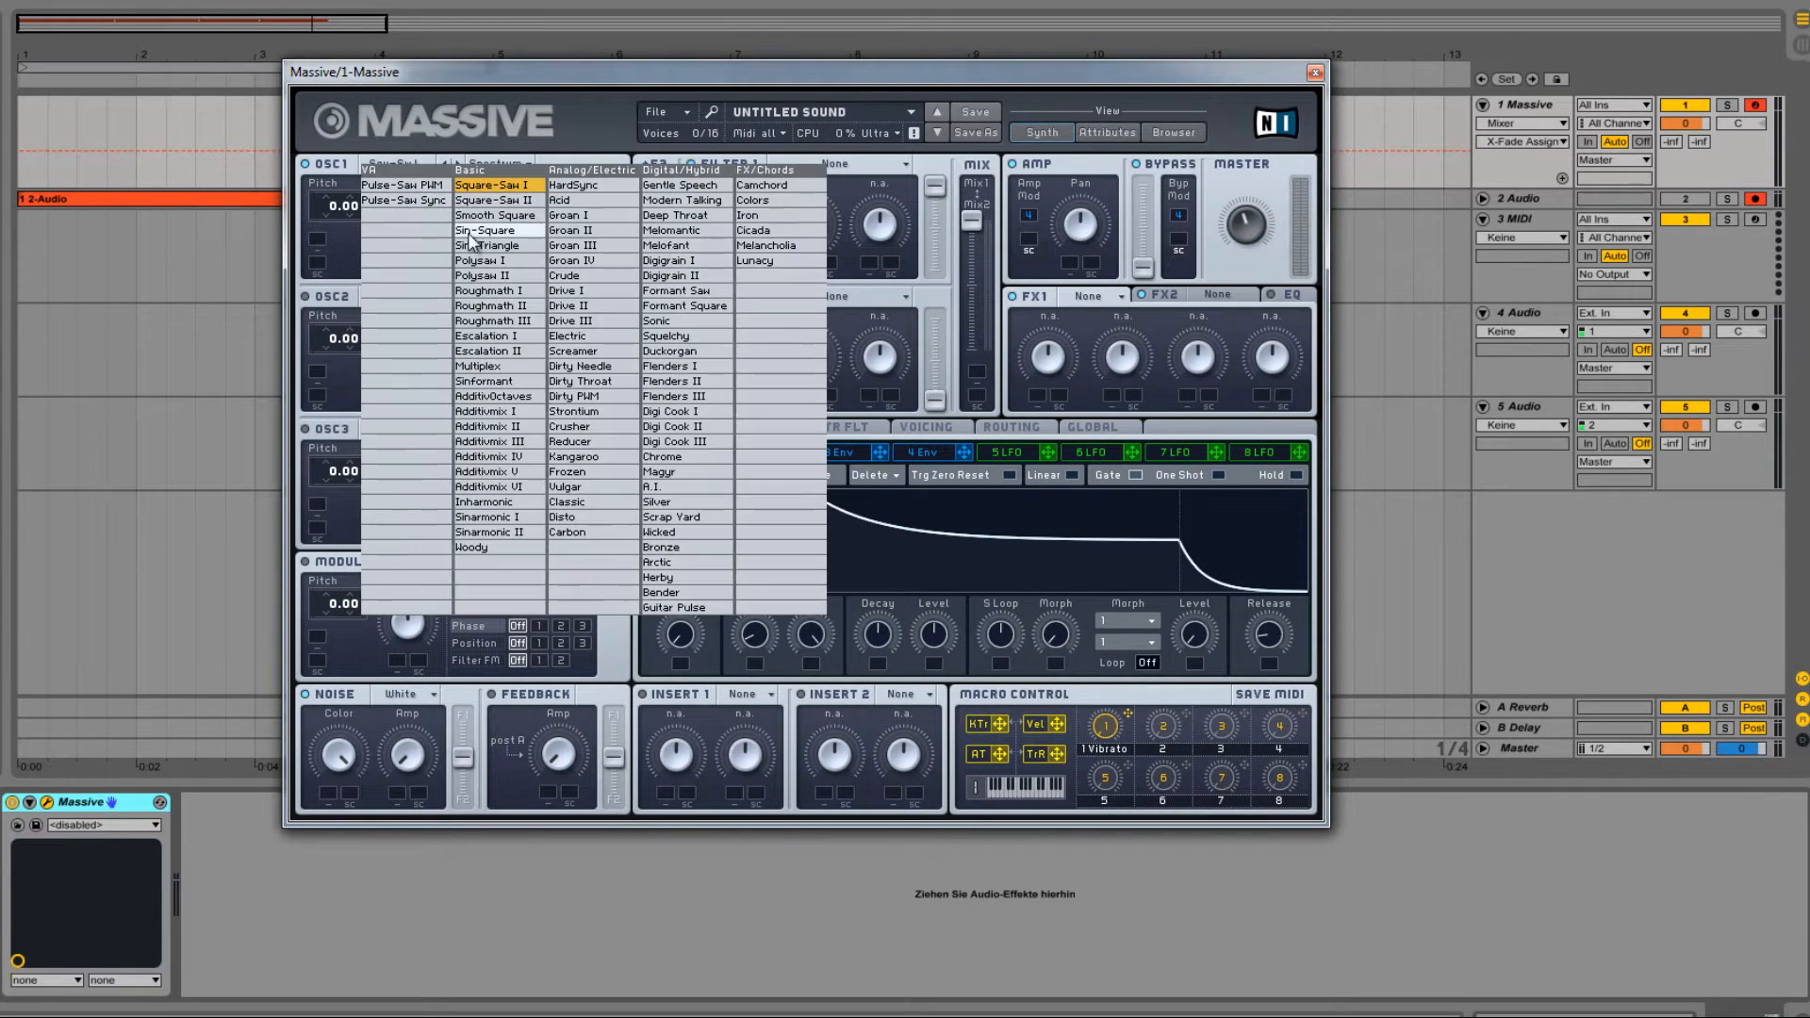
left_click(412, 242)
left_click_drag(412, 236, 424, 647)
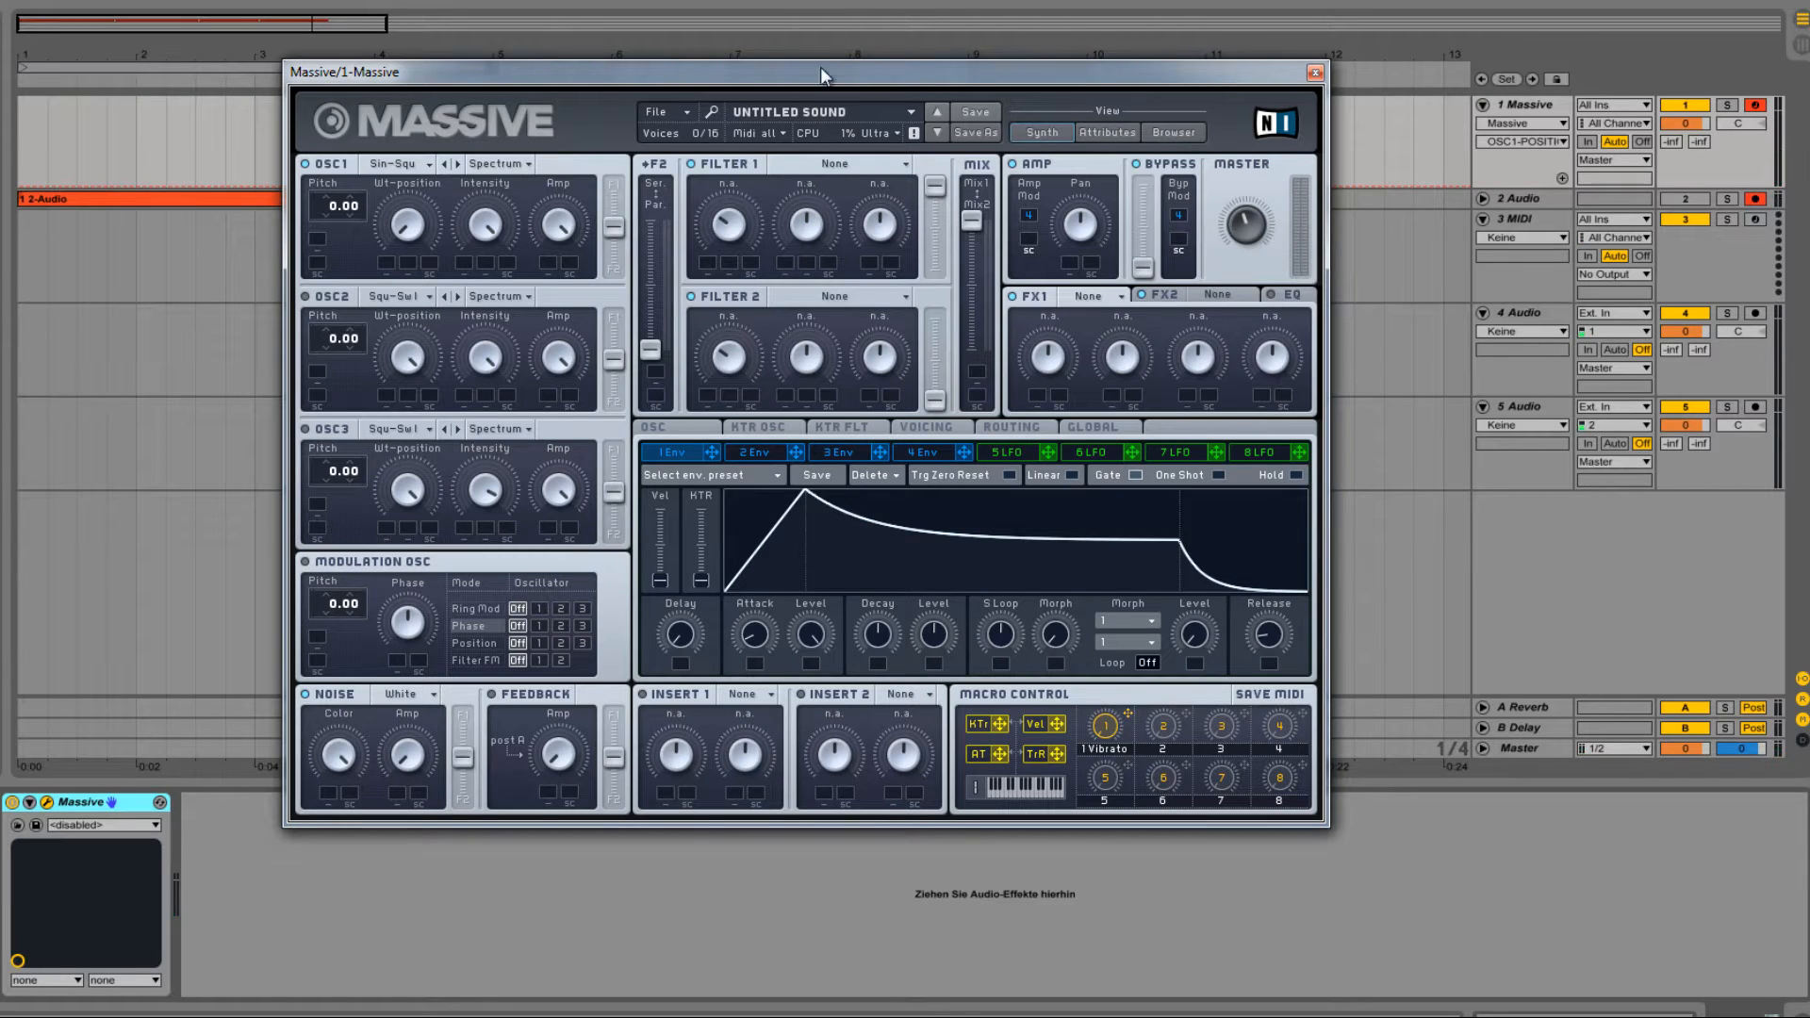
left_click_drag(820, 66, 867, 91)
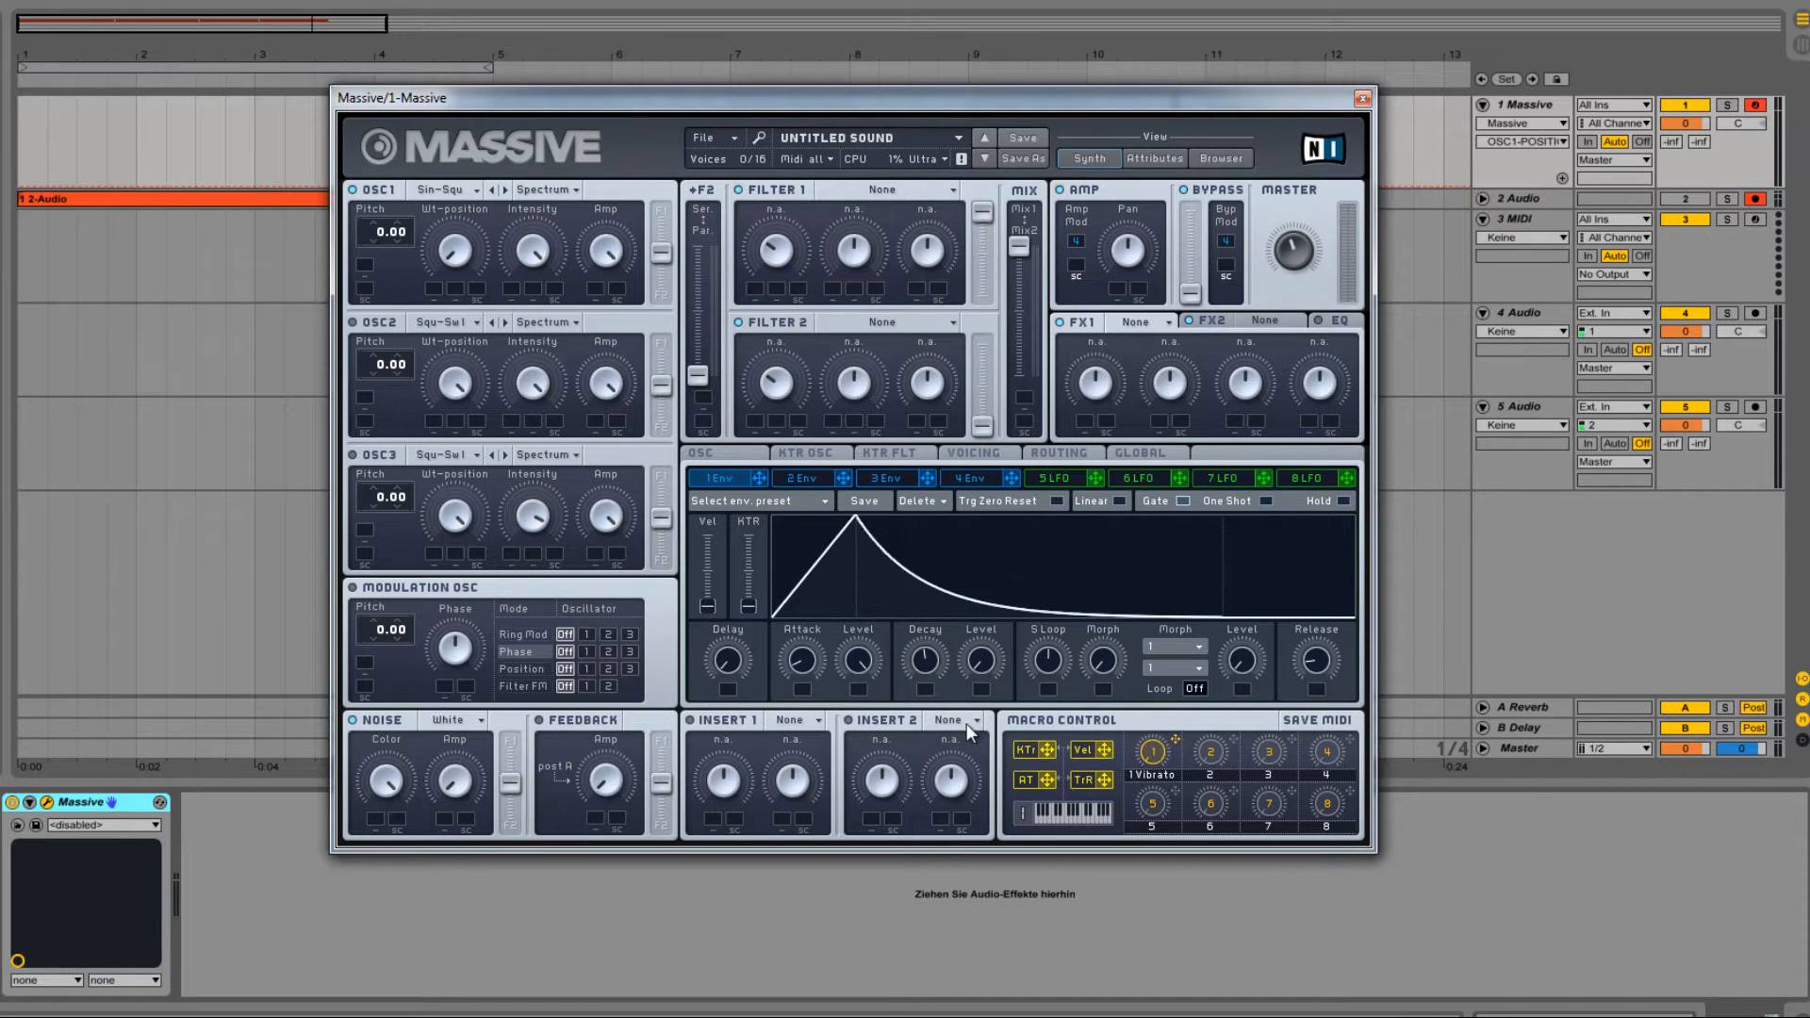
Step: Shorten envelope 1's attack and assign the envelope to oscillator 1's pitch with a 12.00 modulation amount
left_click_drag(811, 655, 815, 722)
left_click(989, 483)
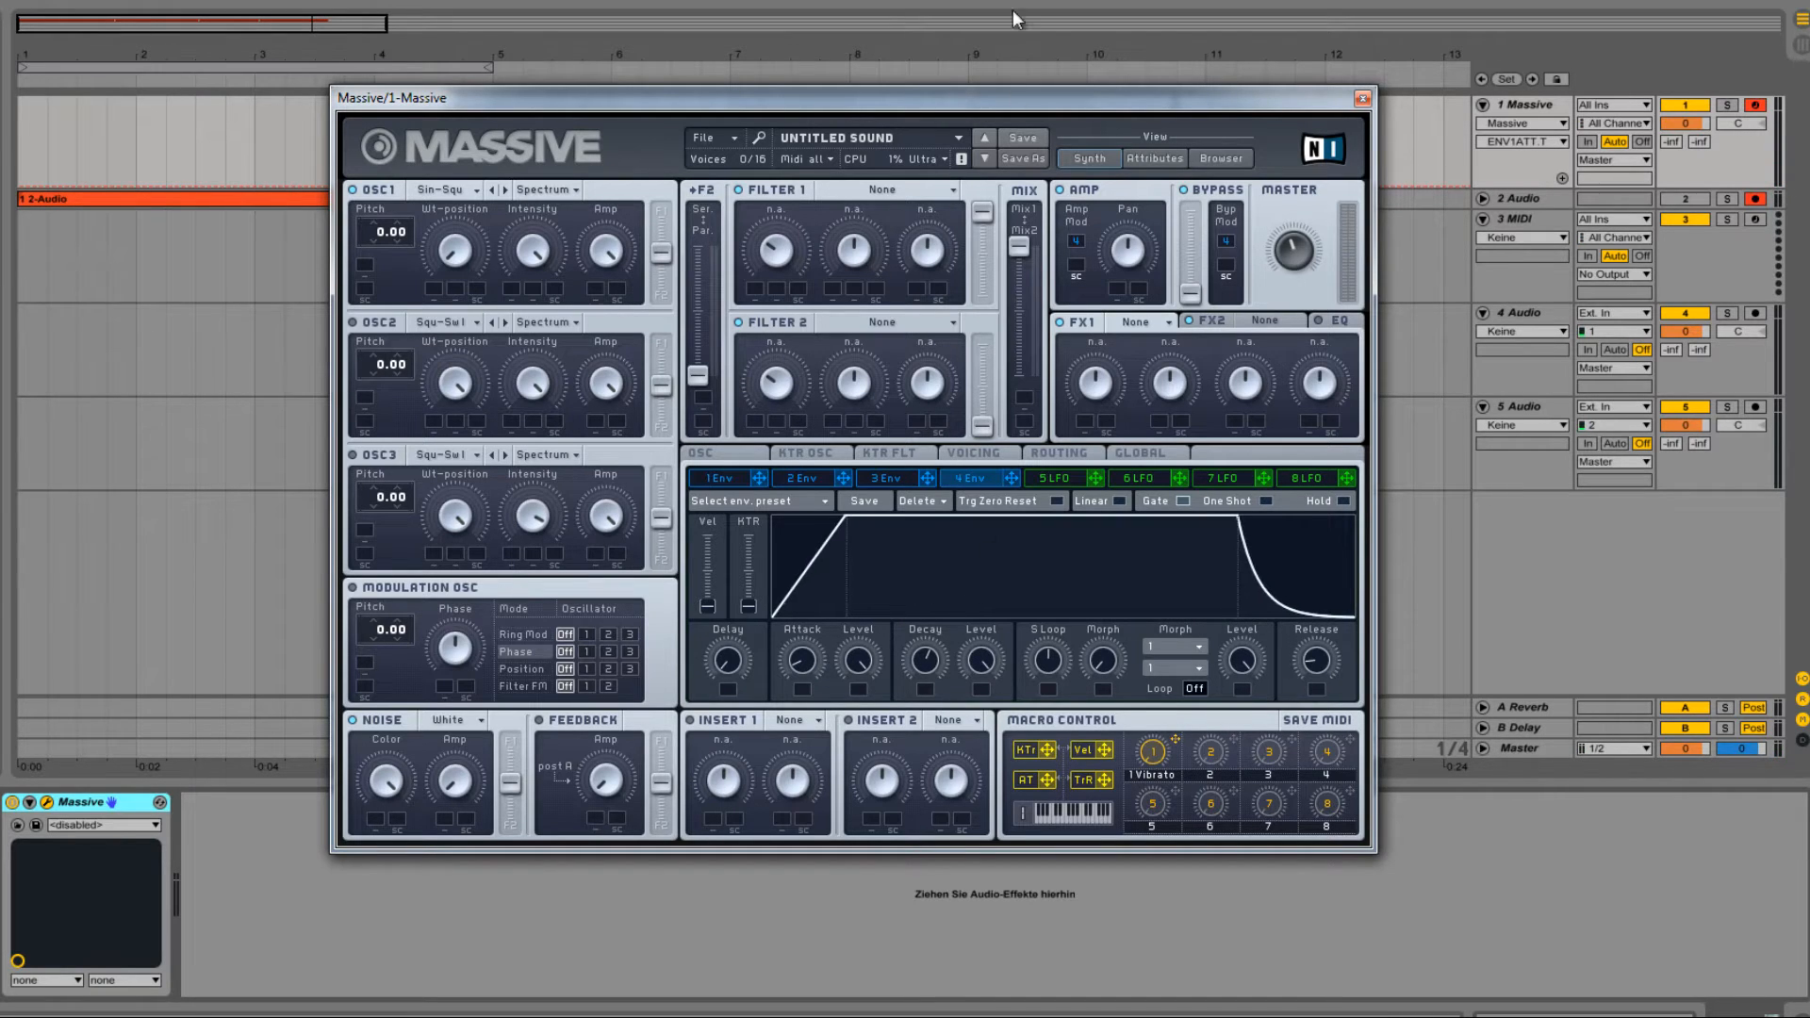
left_click(720, 478)
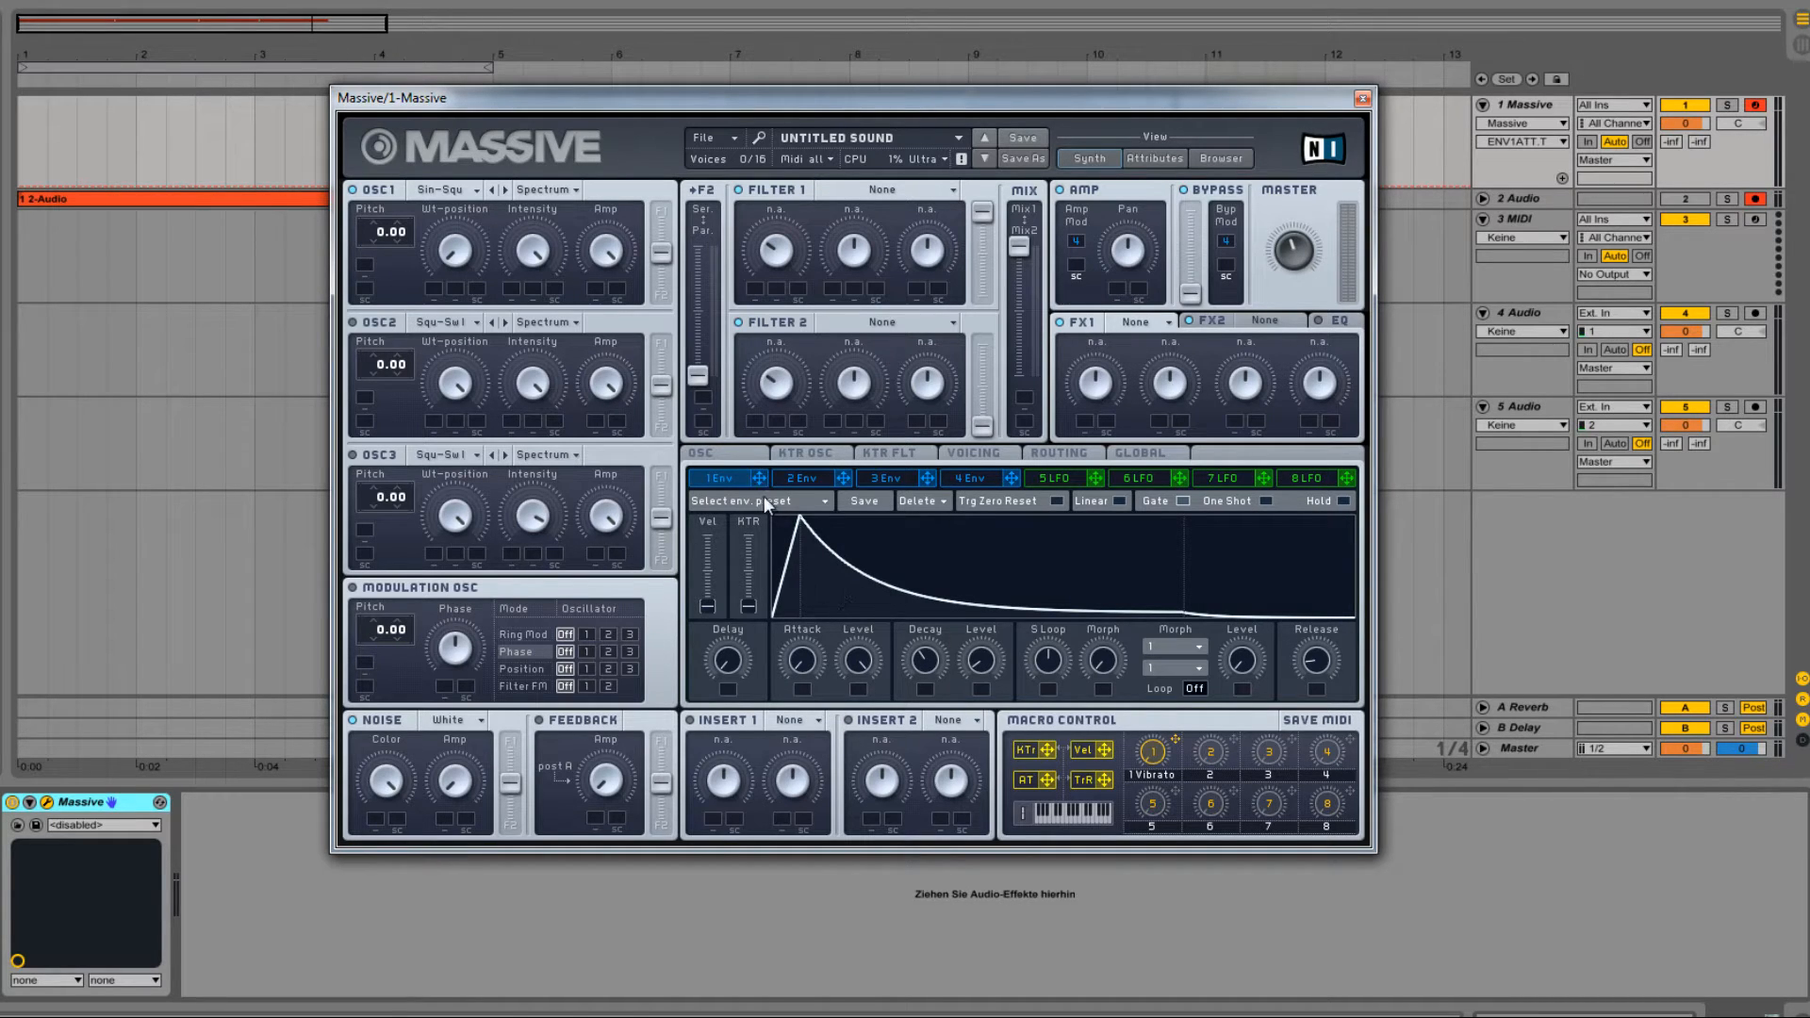
left_click_drag(361, 269, 364, 266)
Step: Lengthen envelope 1's decay to slow the pitch fall
left_click_drag(926, 648, 924, 653)
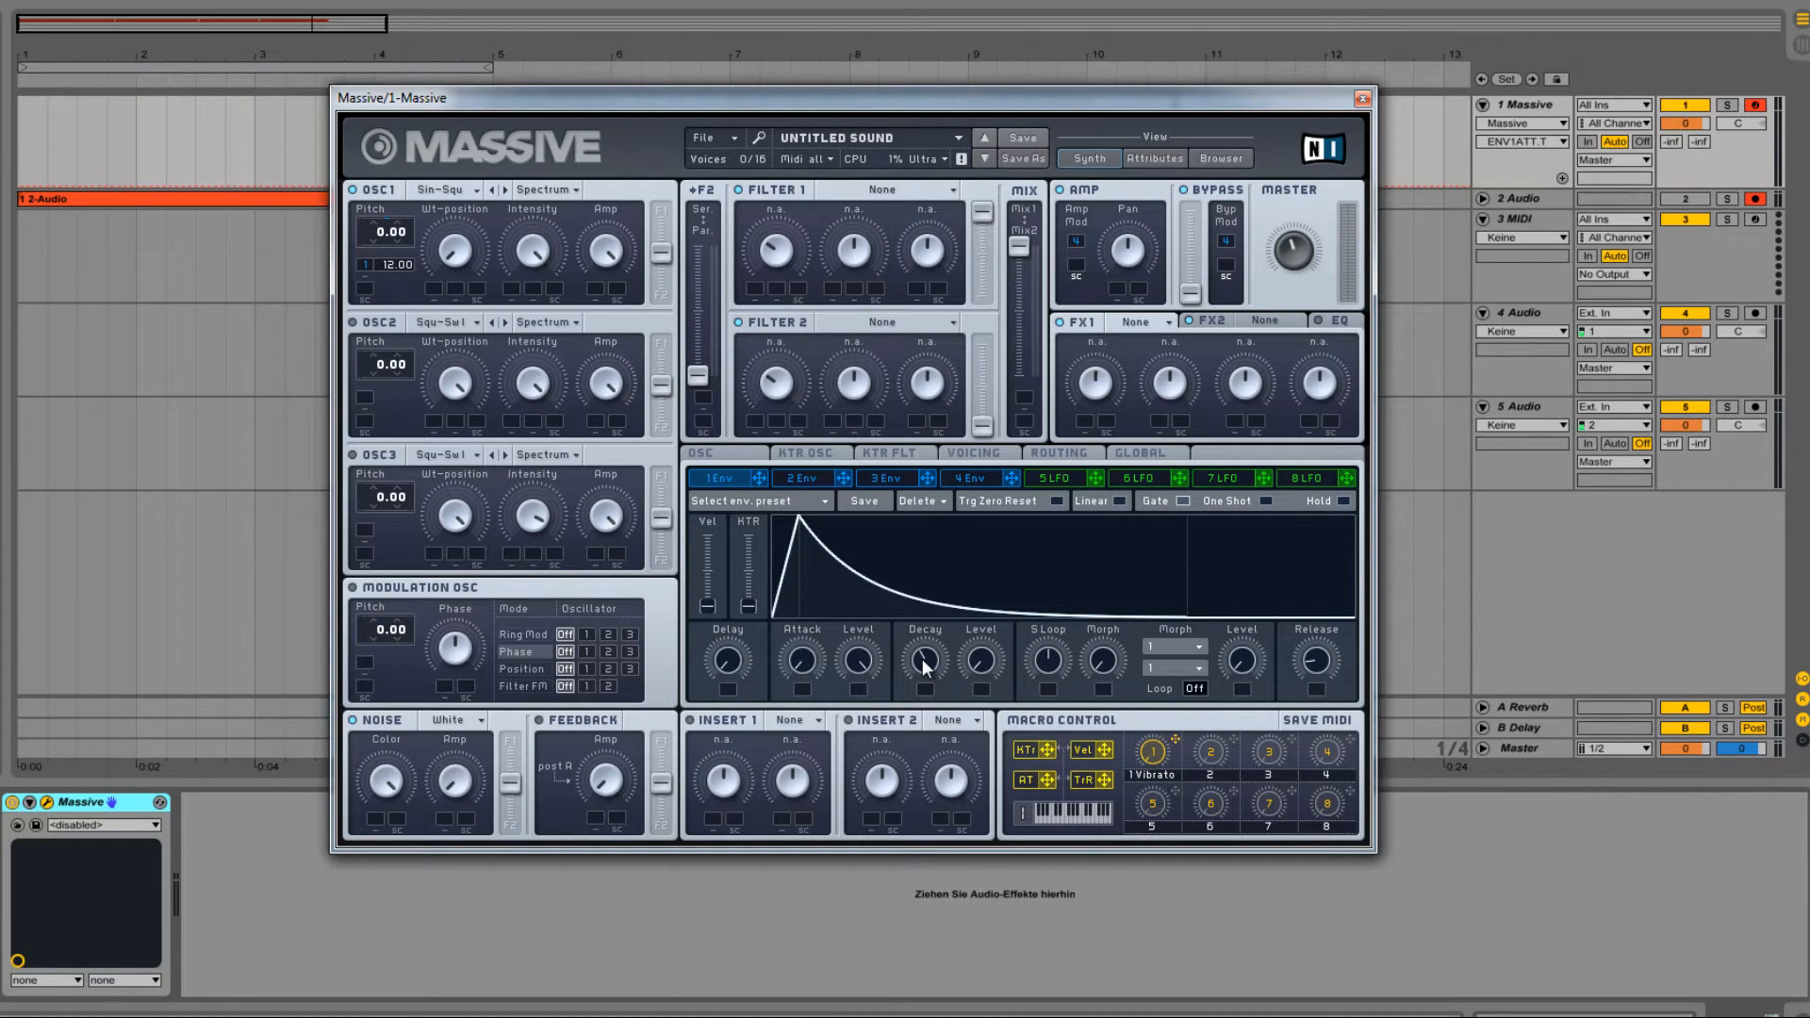
left_click_drag(922, 659, 926, 602)
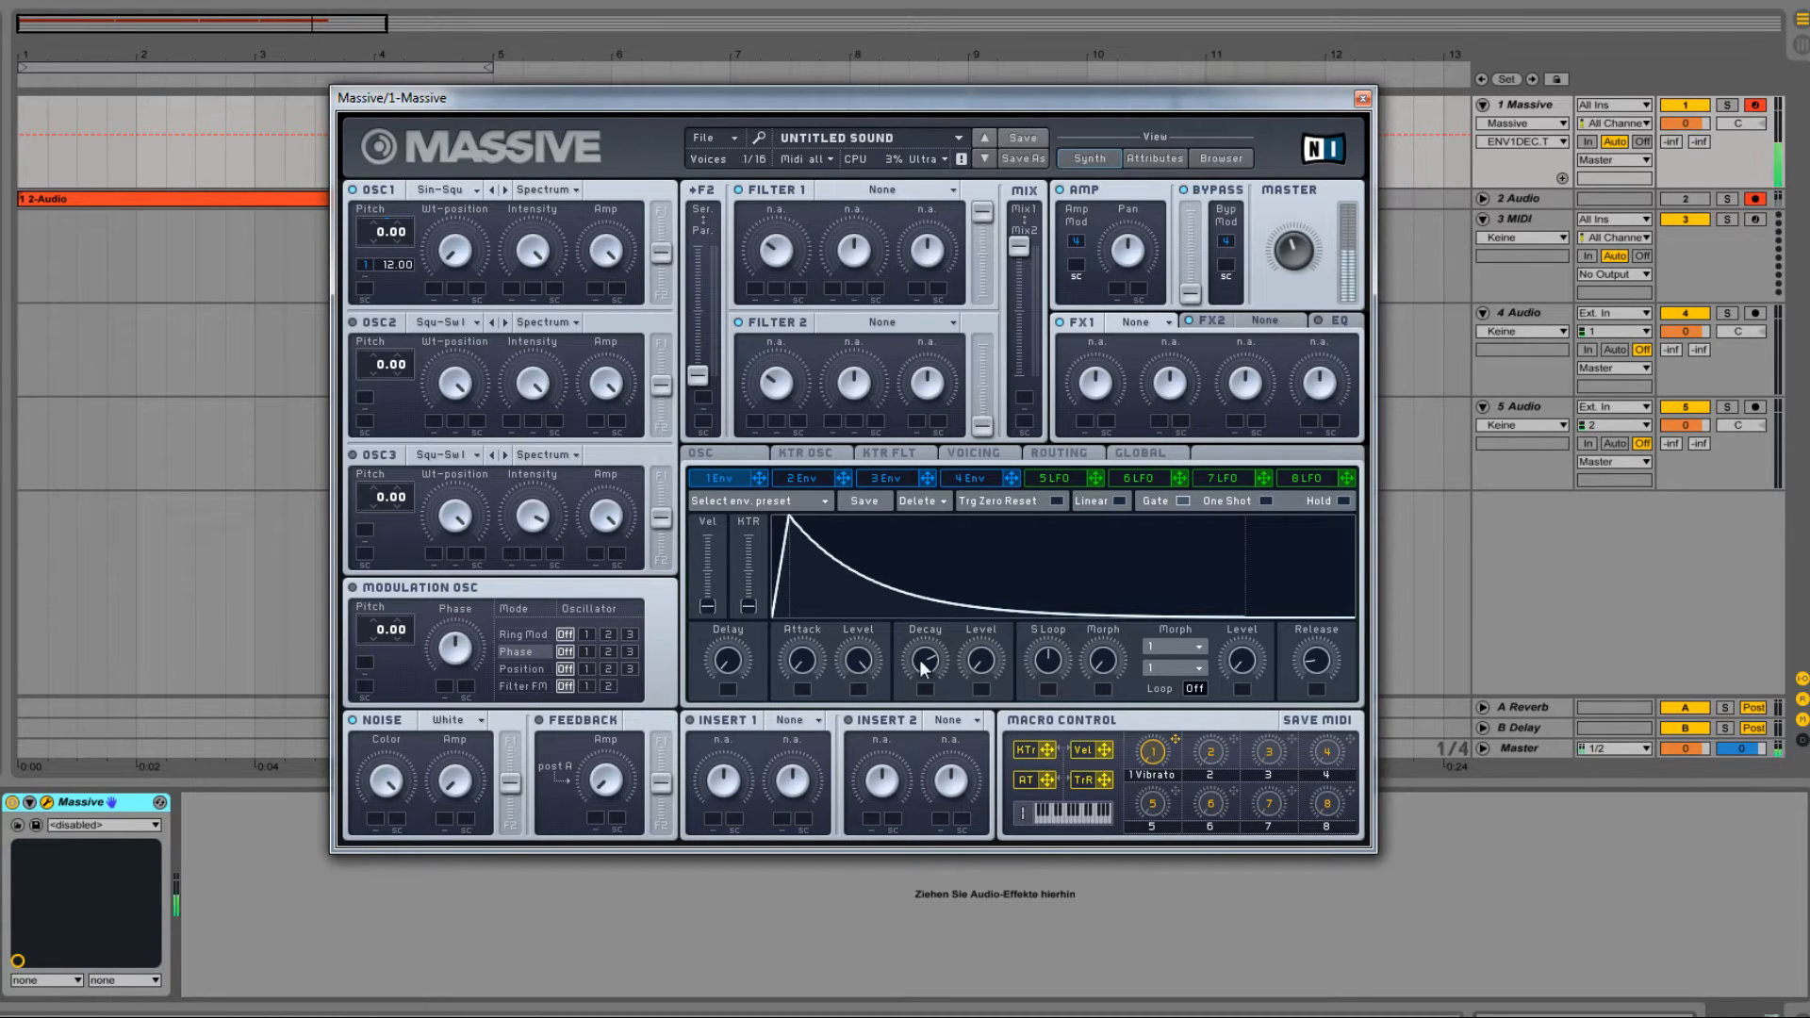
mouse_move(919, 659)
left_mouse_down()
mouse_move(924, 713)
mouse_move(919, 669)
left_mouse_up()
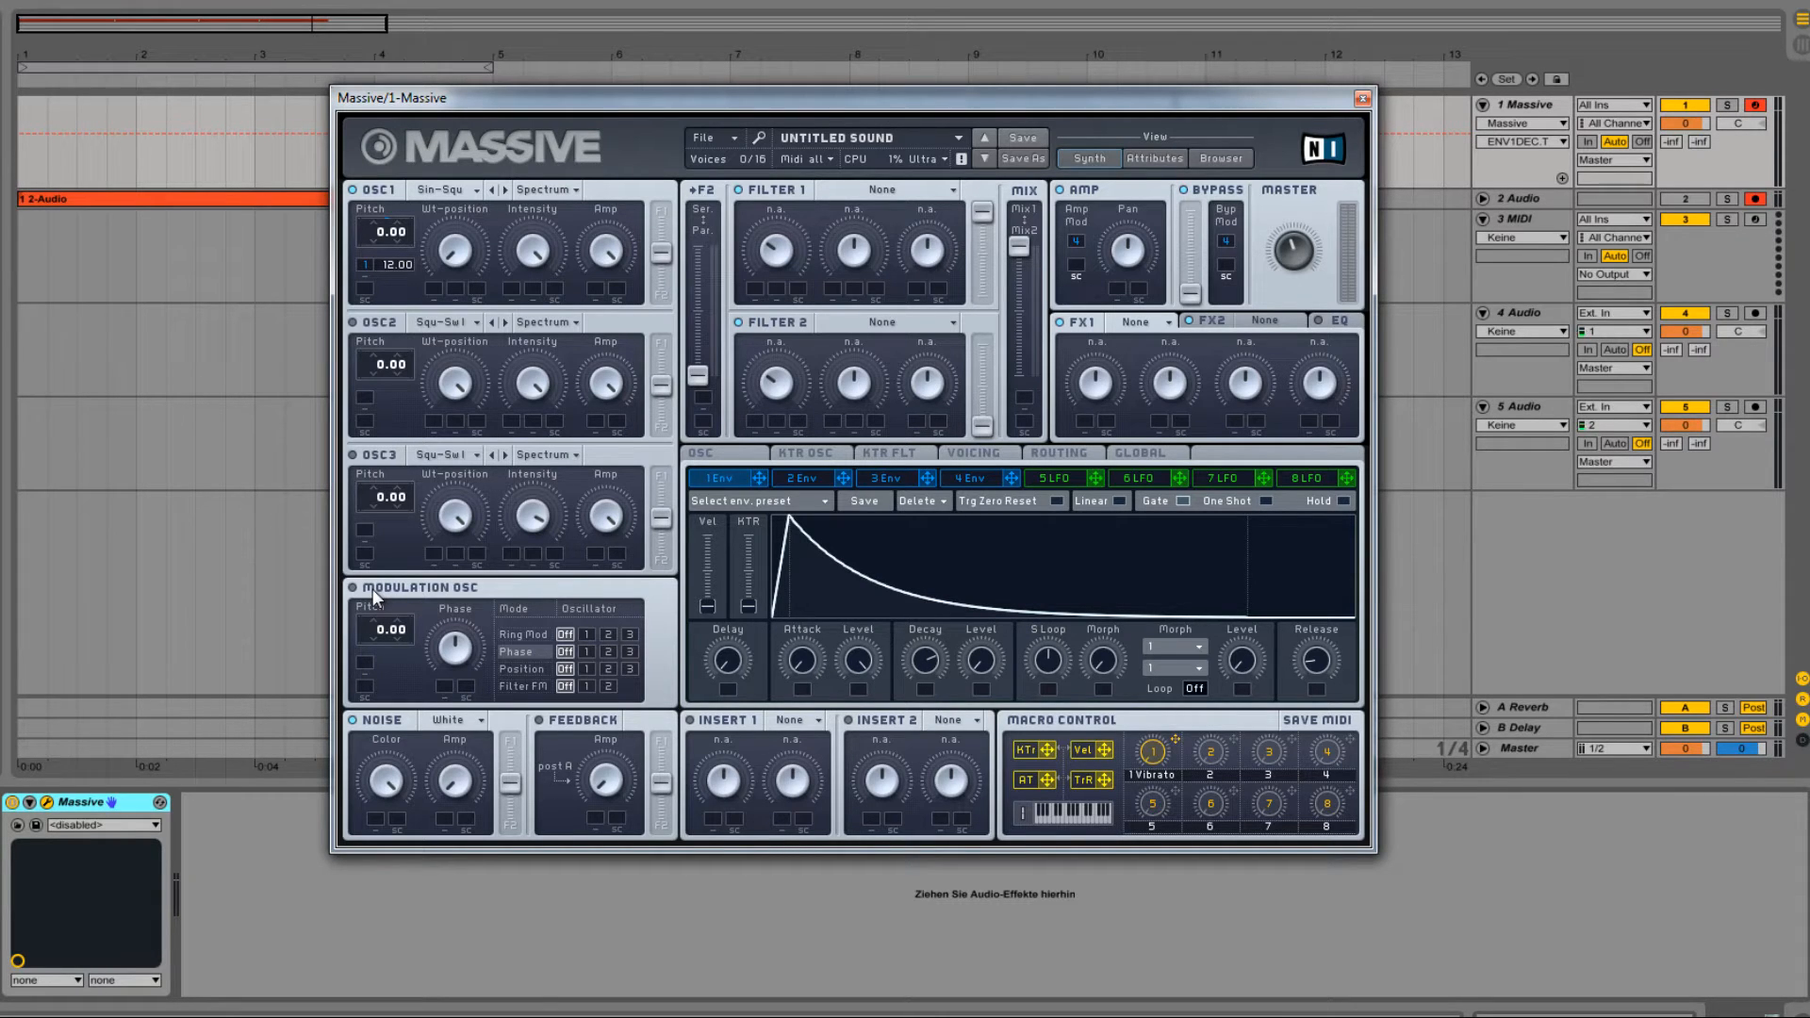
Step: Phase-modulate oscillator 1 with the modulation oscillator, setting its pitch to 32.00 and envelope 1 pitch modulation to 12.00
left_click(587, 652)
left_click_drag(754, 486, 386, 672)
left_click_drag(374, 641, 395, 581)
left_click_drag(381, 635, 384, 603)
Step: Adjust the modulation oscillator's Phase amount and set its pitch to 31.00
left_click(440, 657)
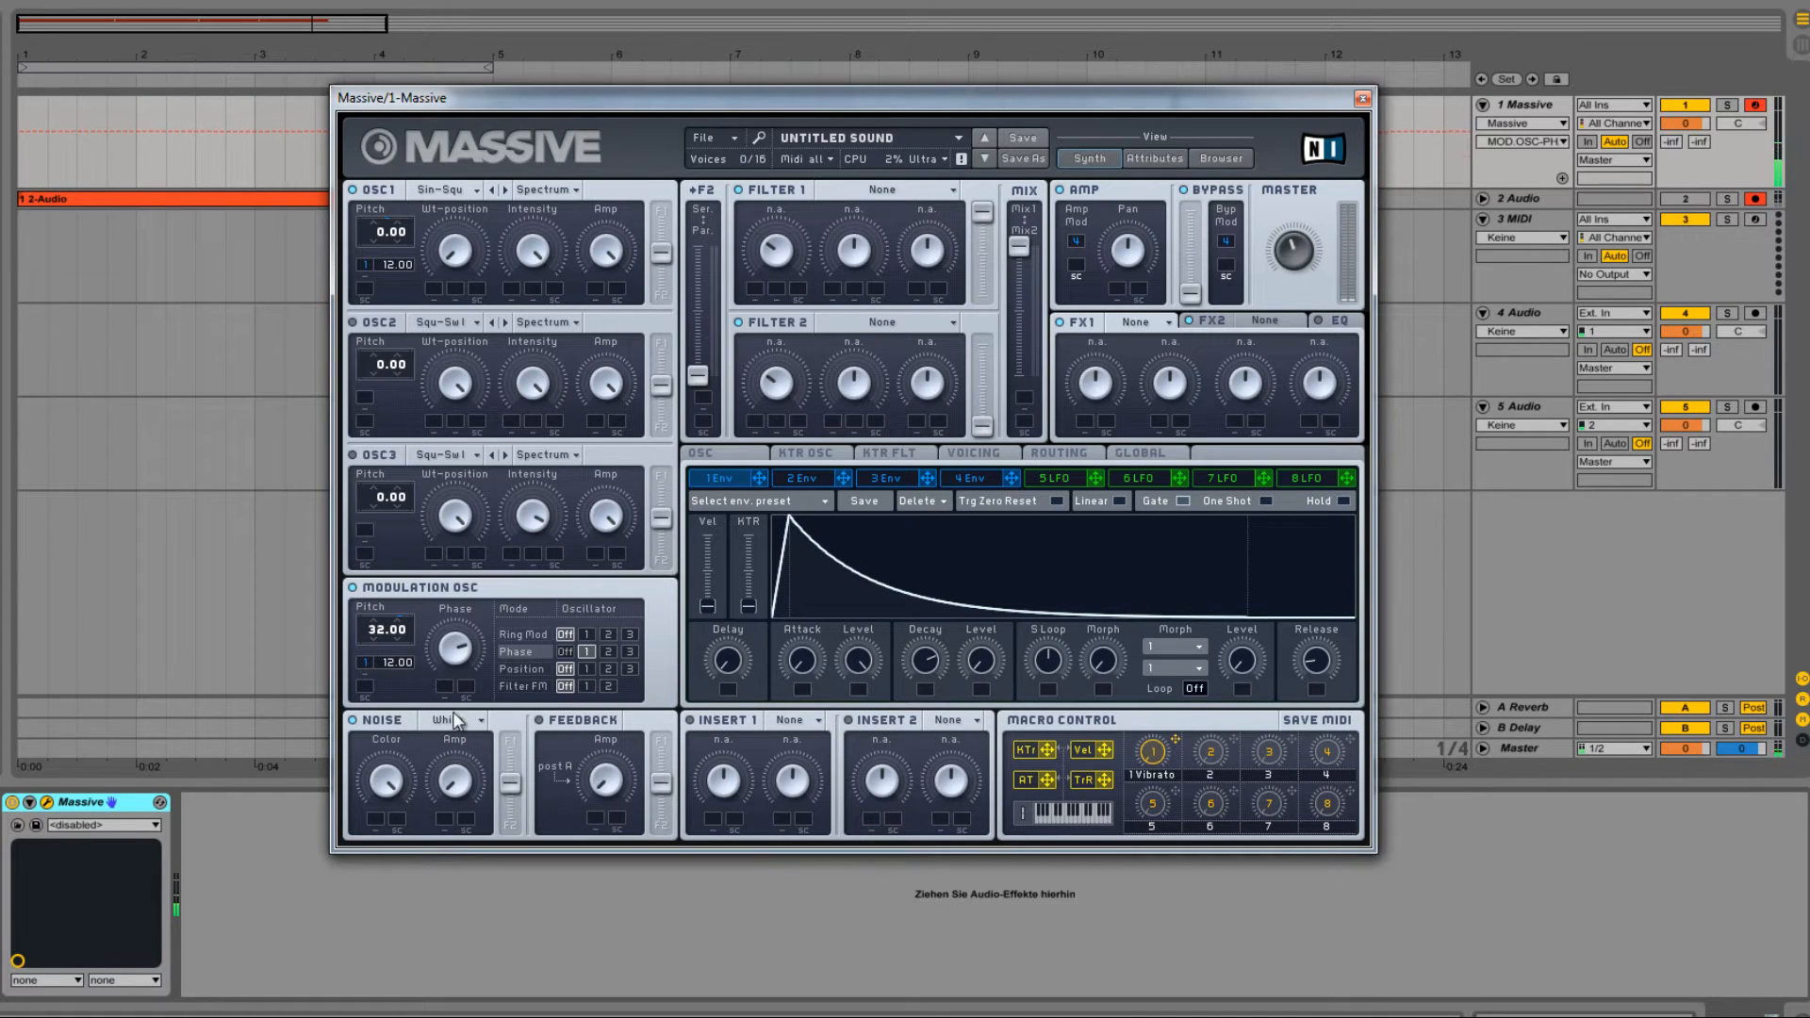
left_click_drag(452, 710, 456, 742)
left_click(371, 641)
mouse_move(459, 664)
left_mouse_down()
mouse_move(466, 687)
mouse_move(463, 658)
left_mouse_up()
Step: Set Filter 1 to Lowpass 2, modulate its Cutoff with LFO 5, and turn its Resonance fully down
left_click(851, 190)
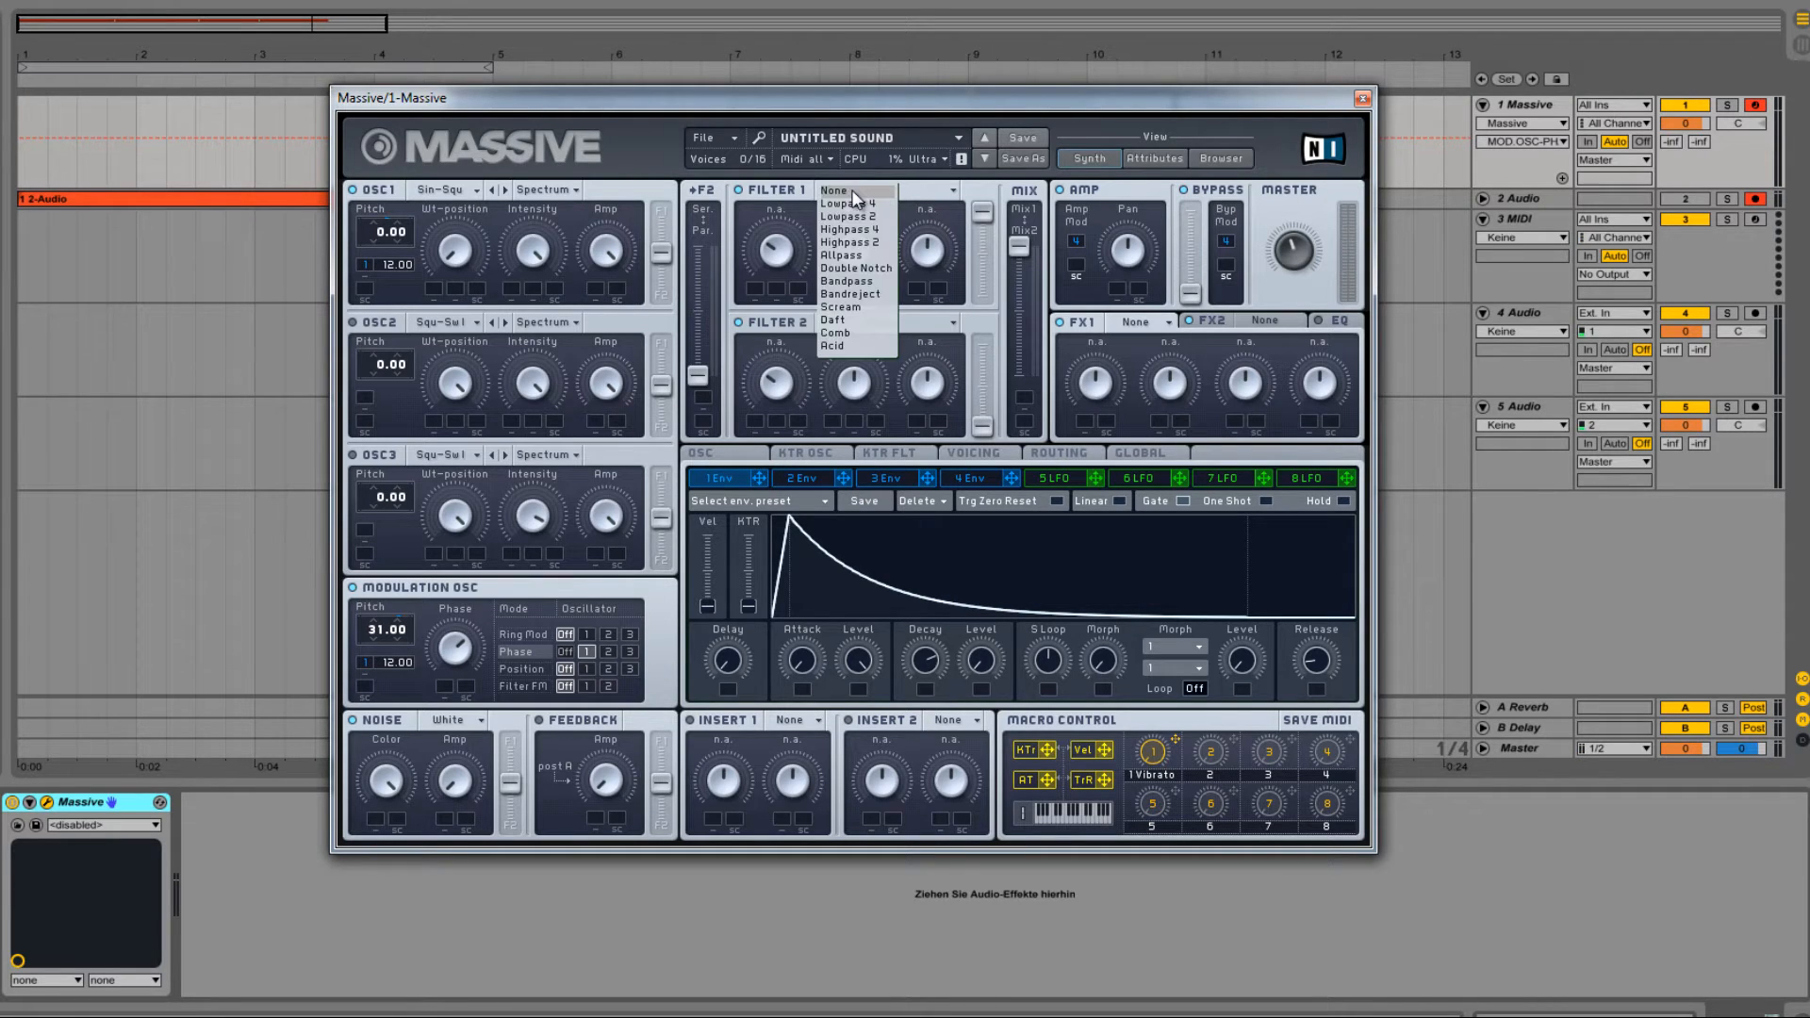
left_click(826, 192)
left_click(857, 190)
left_click(860, 218)
left_click_drag(776, 254, 782, 223)
left_click_drag(929, 253, 931, 367)
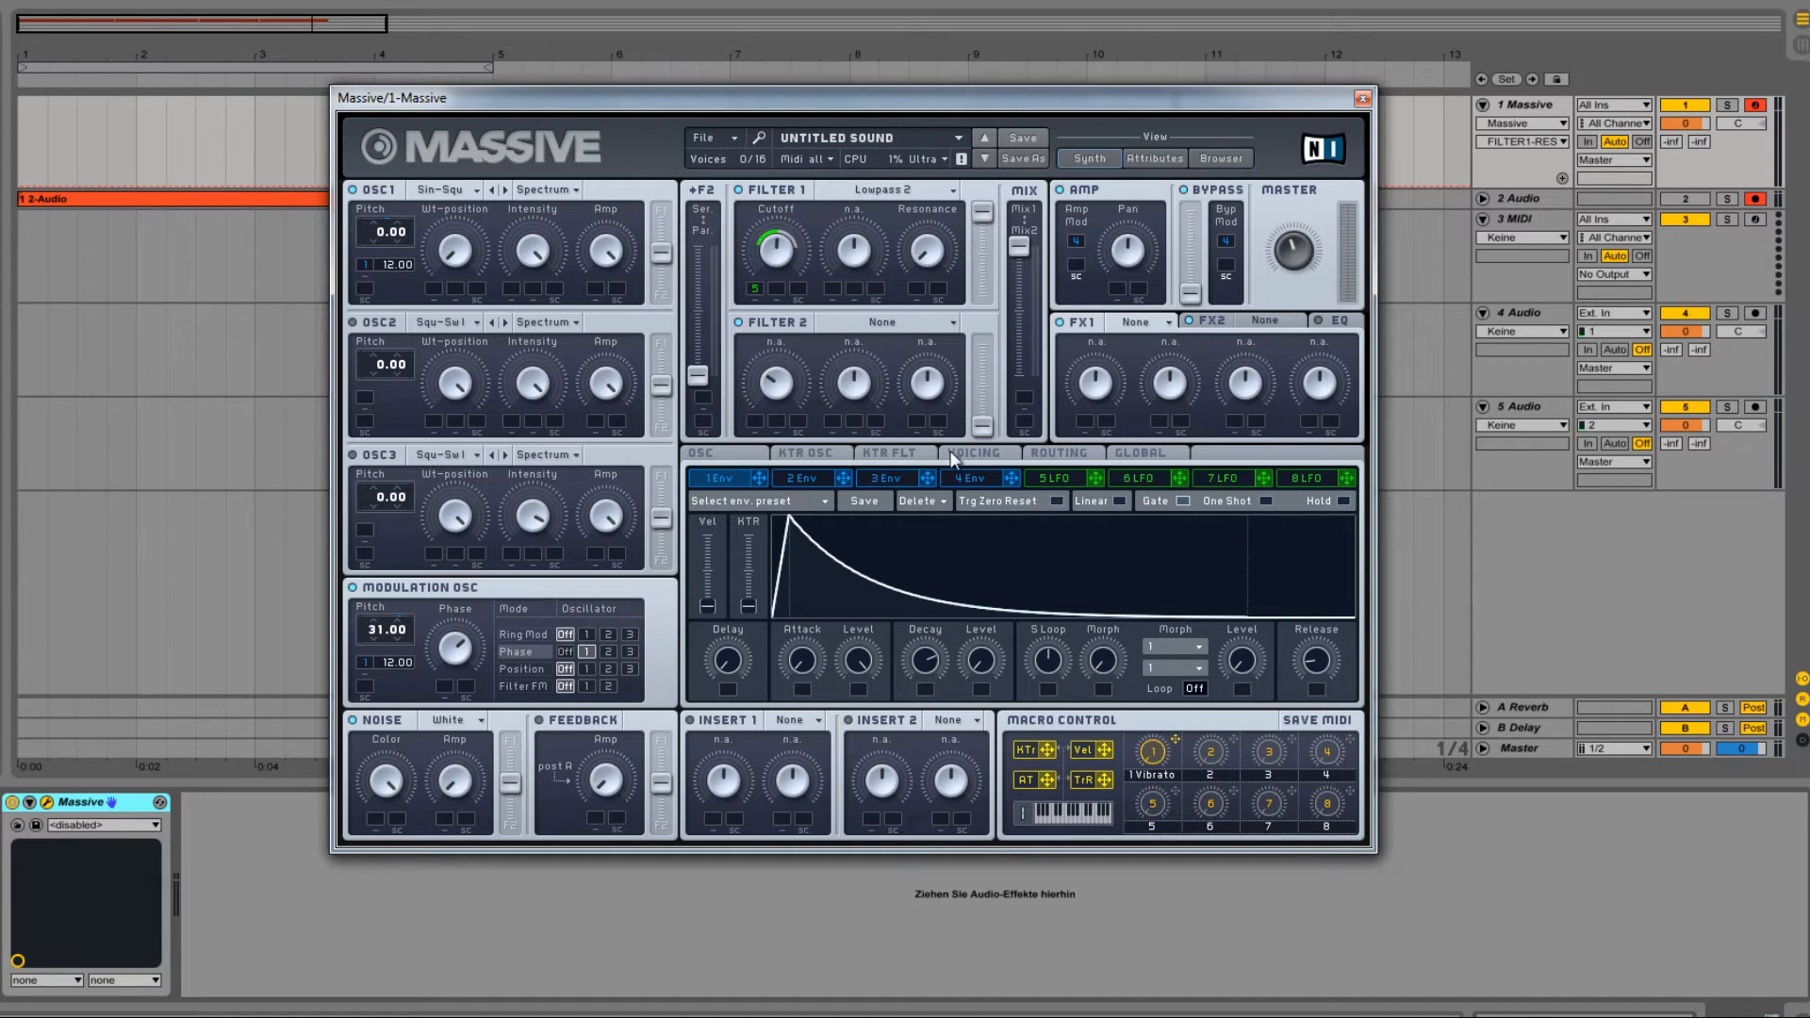
Step: Move LFO 5's XFade Curve fully to the upper waveform and modulate its Rate with envelope 1
left_click(1041, 477)
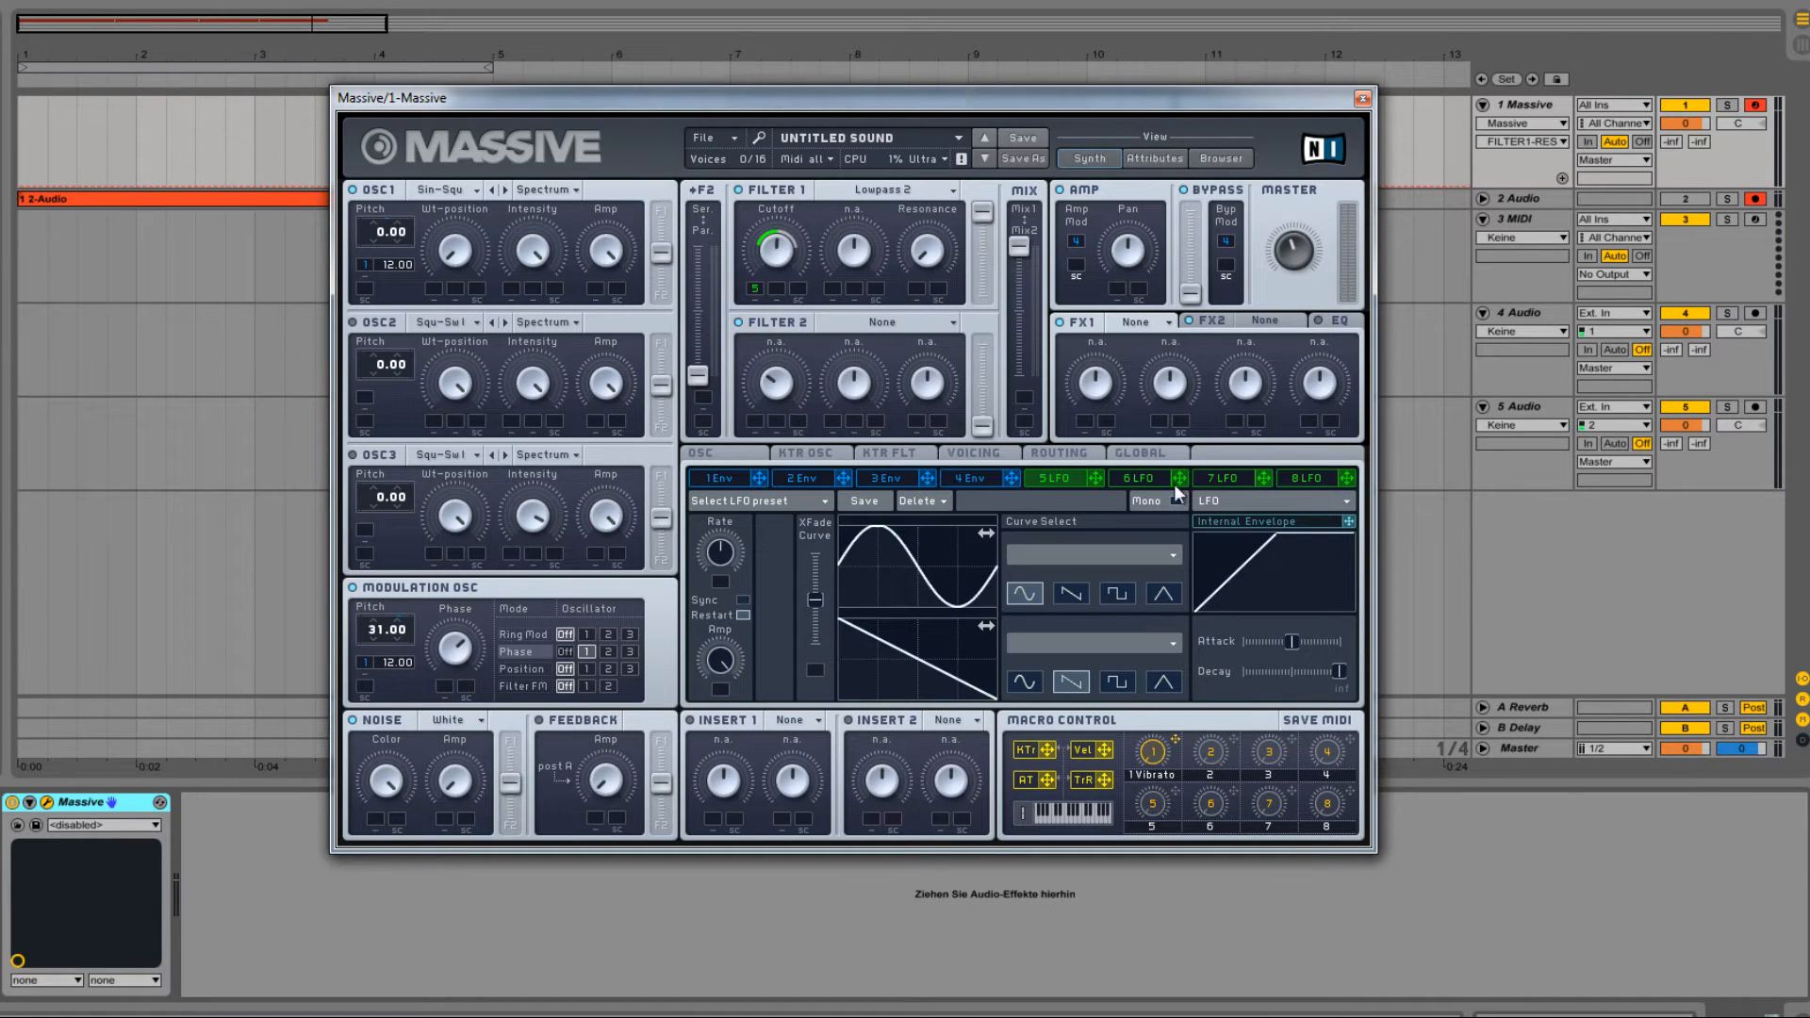
left_click_drag(818, 581, 819, 546)
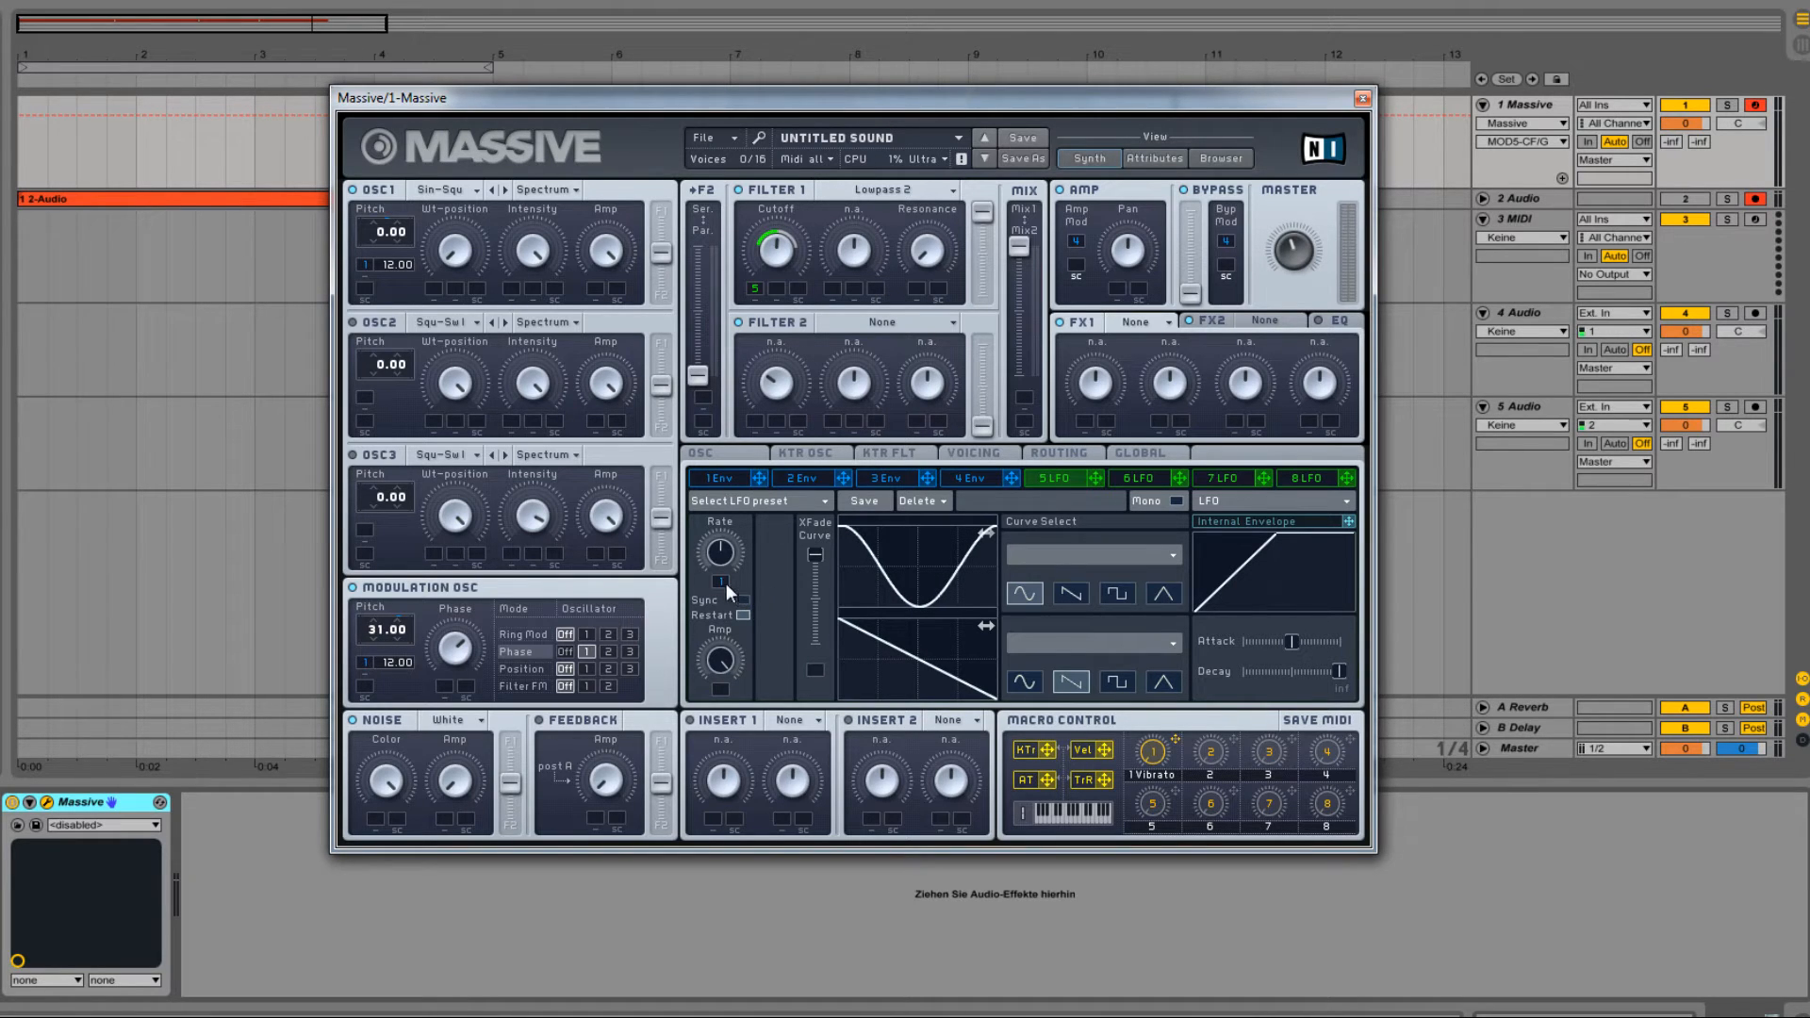
left_click(720, 537)
left_click(952, 479)
left_click(745, 478)
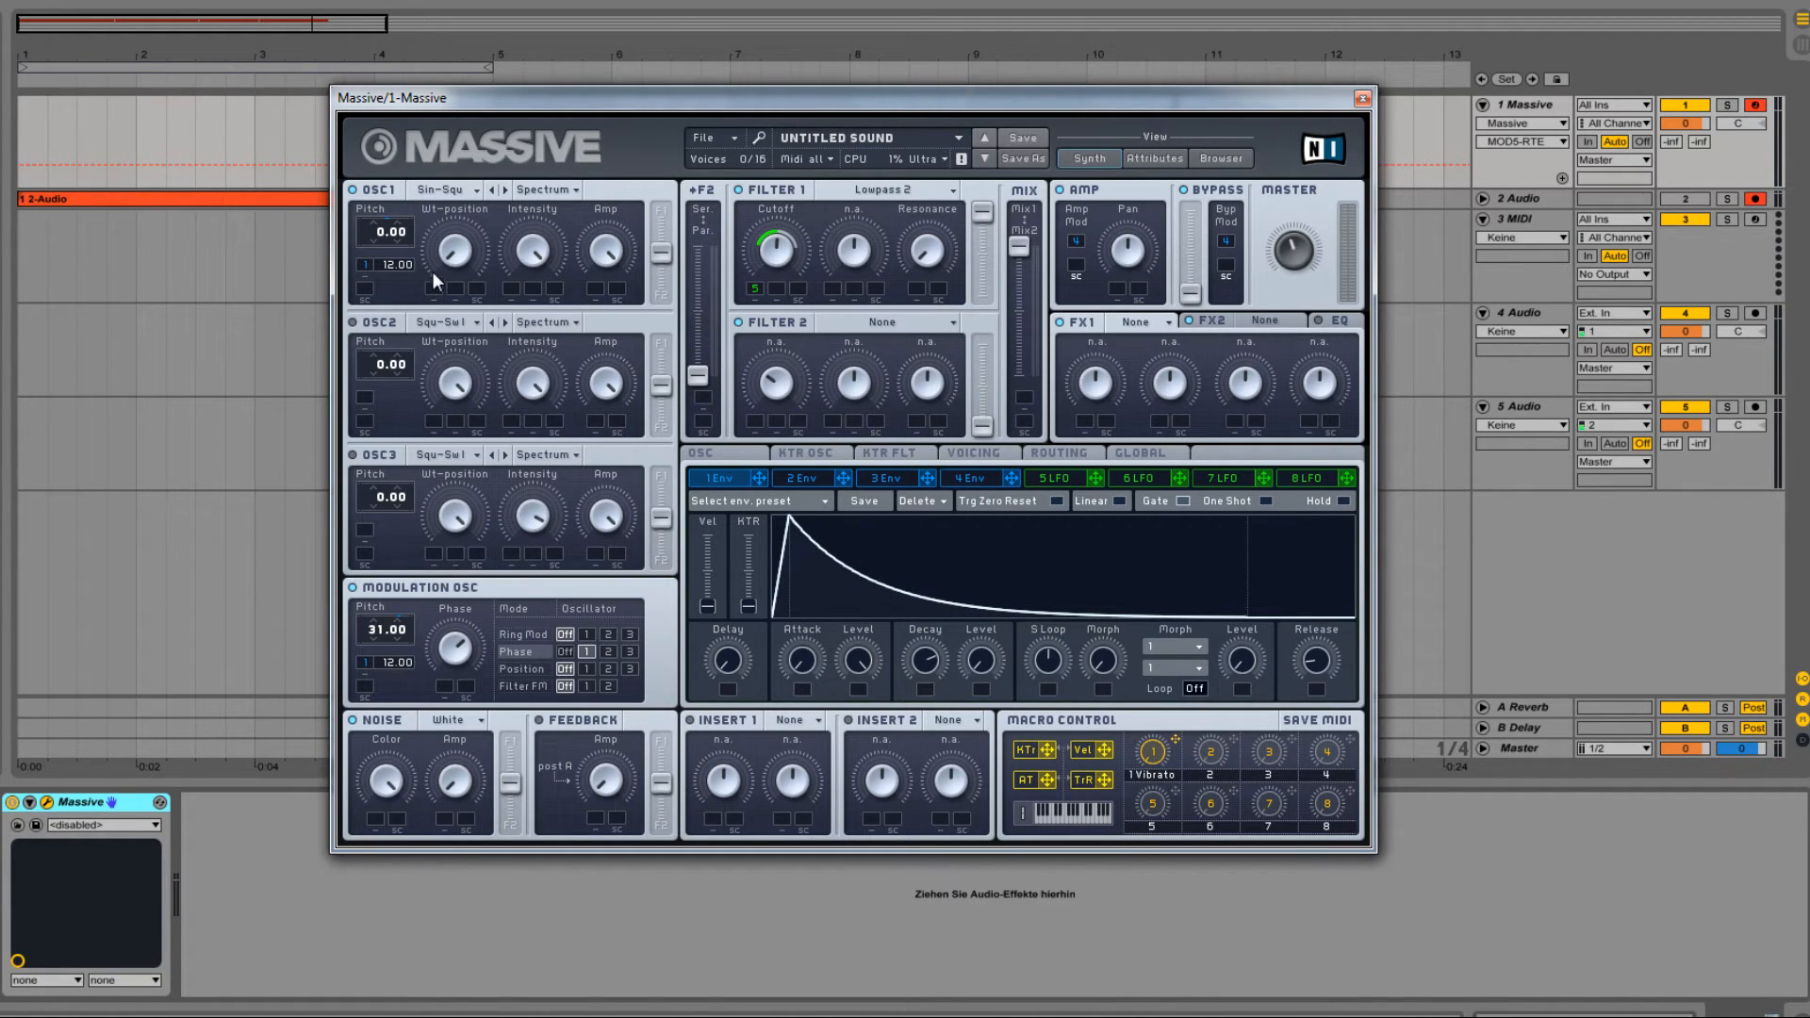
left_click(954, 452)
Step: Shift the phase of LFO 5's upper sine curve slightly
left_click(1045, 478)
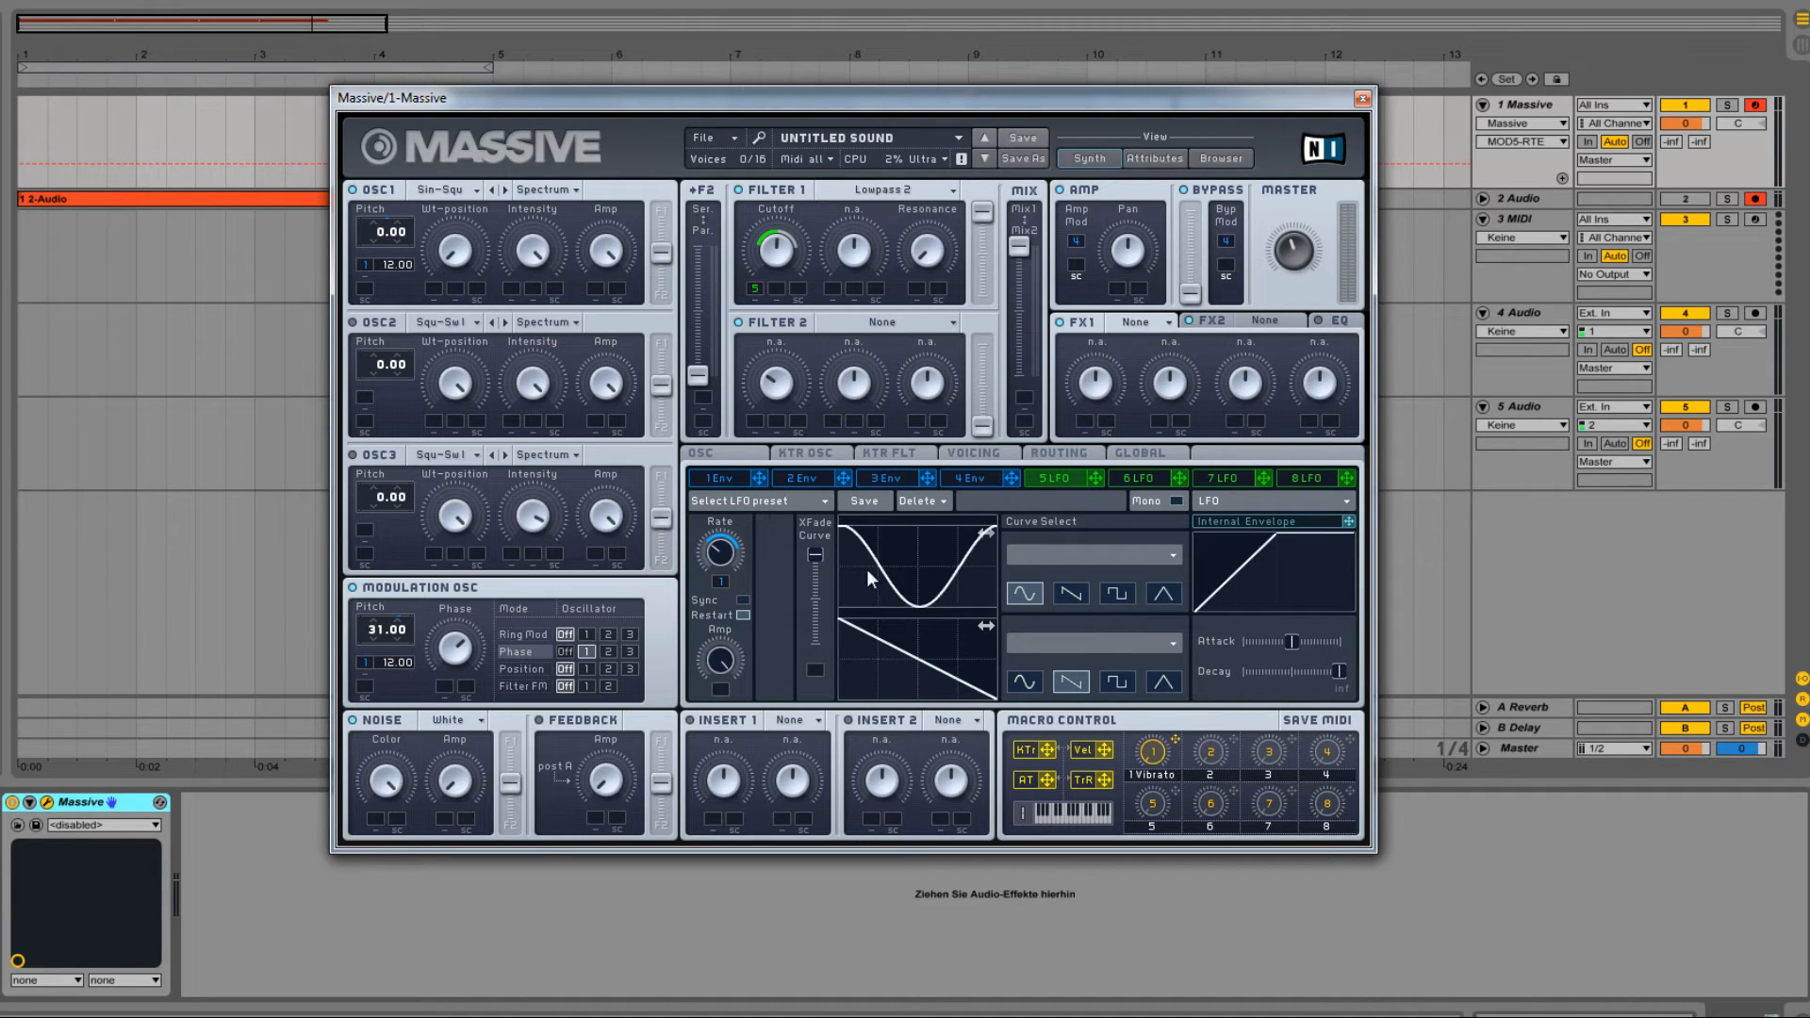
mouse_move(867, 571)
left_mouse_down()
mouse_move(865, 590)
mouse_move(857, 568)
mouse_move(876, 564)
mouse_move(856, 571)
left_mouse_up()
mouse_move(884, 595)
left_mouse_down()
mouse_move(972, 590)
mouse_move(886, 585)
left_mouse_up()
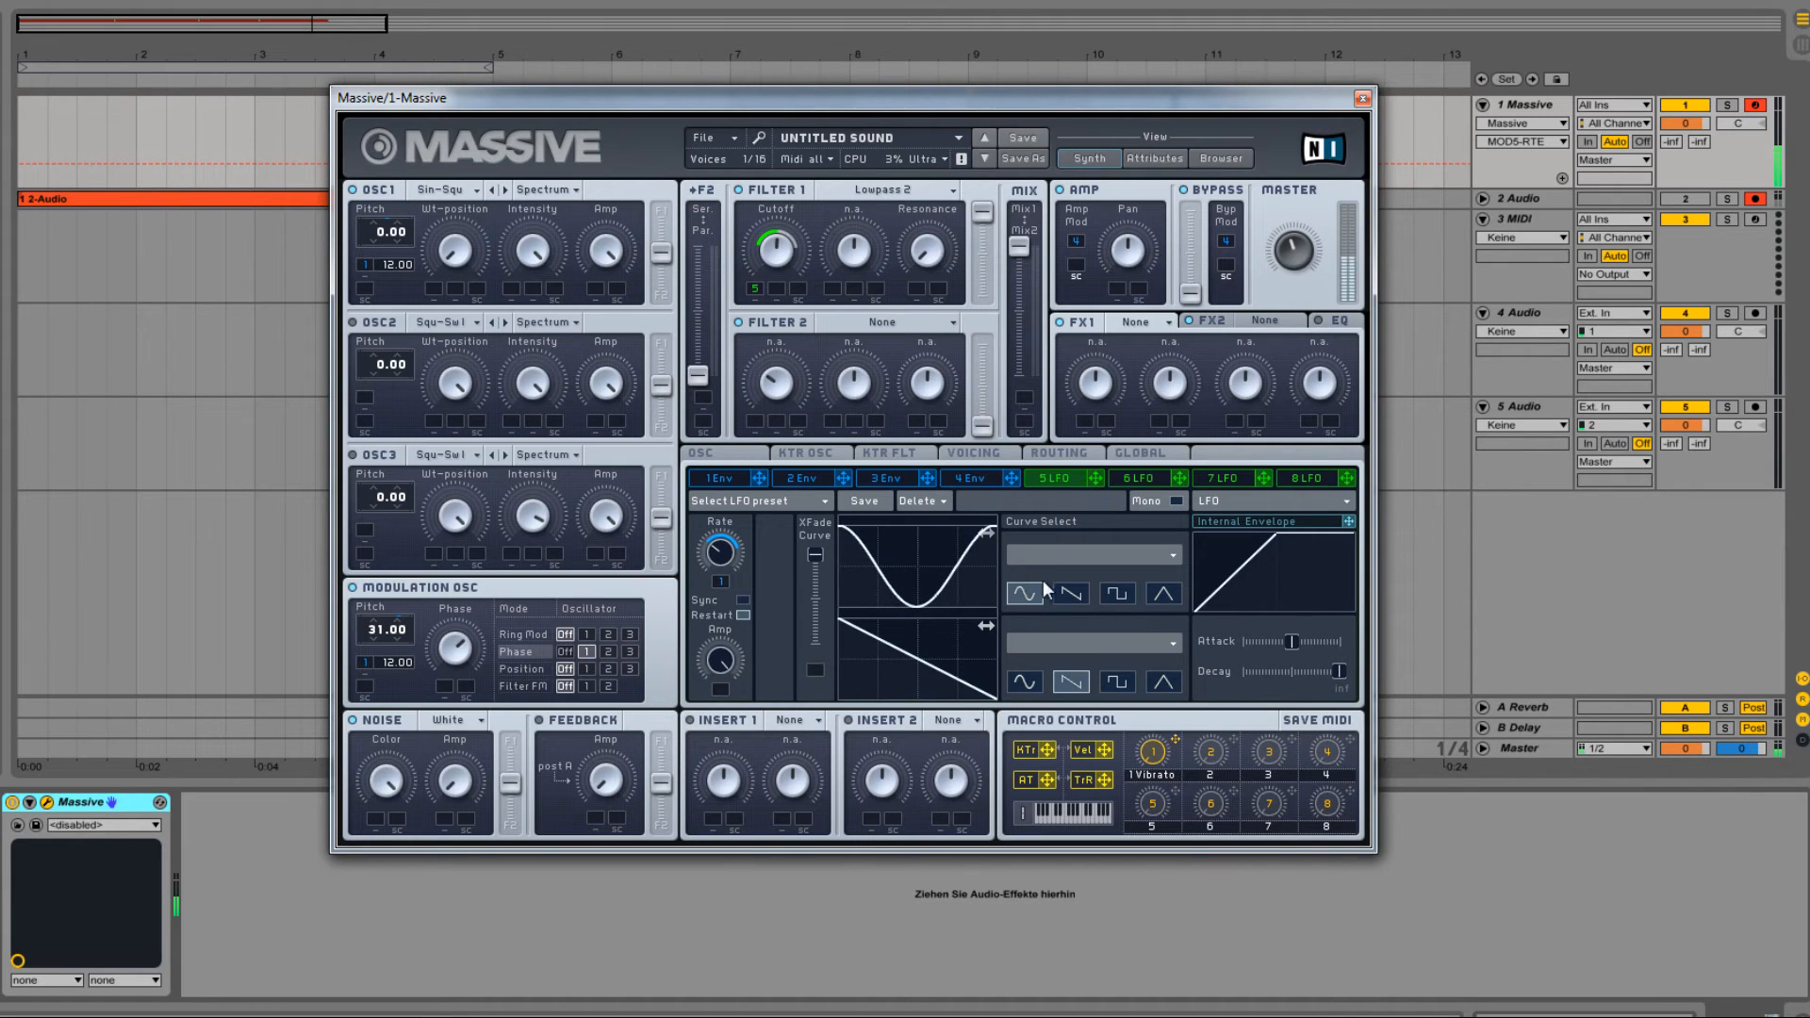
Step: Try the Triangle uni curve with a shifted phase in LFO 5, and return to the sine curve
left_click(1082, 556)
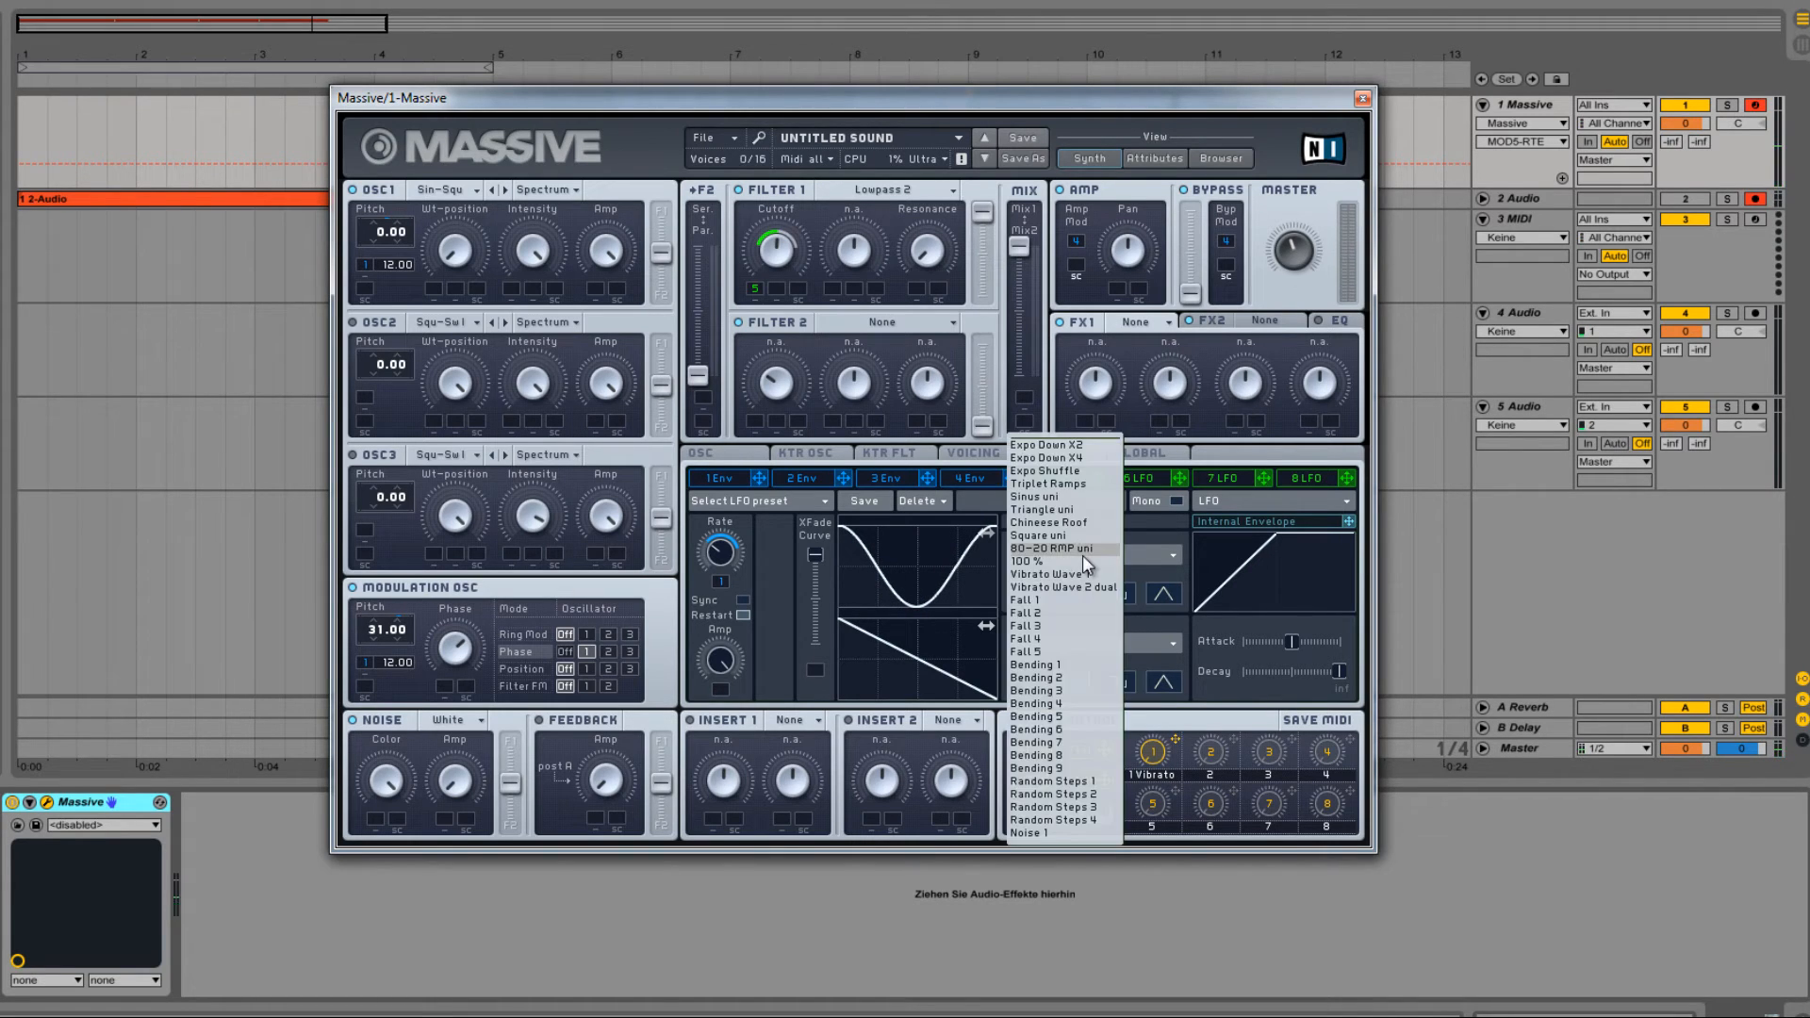
left_click(1046, 510)
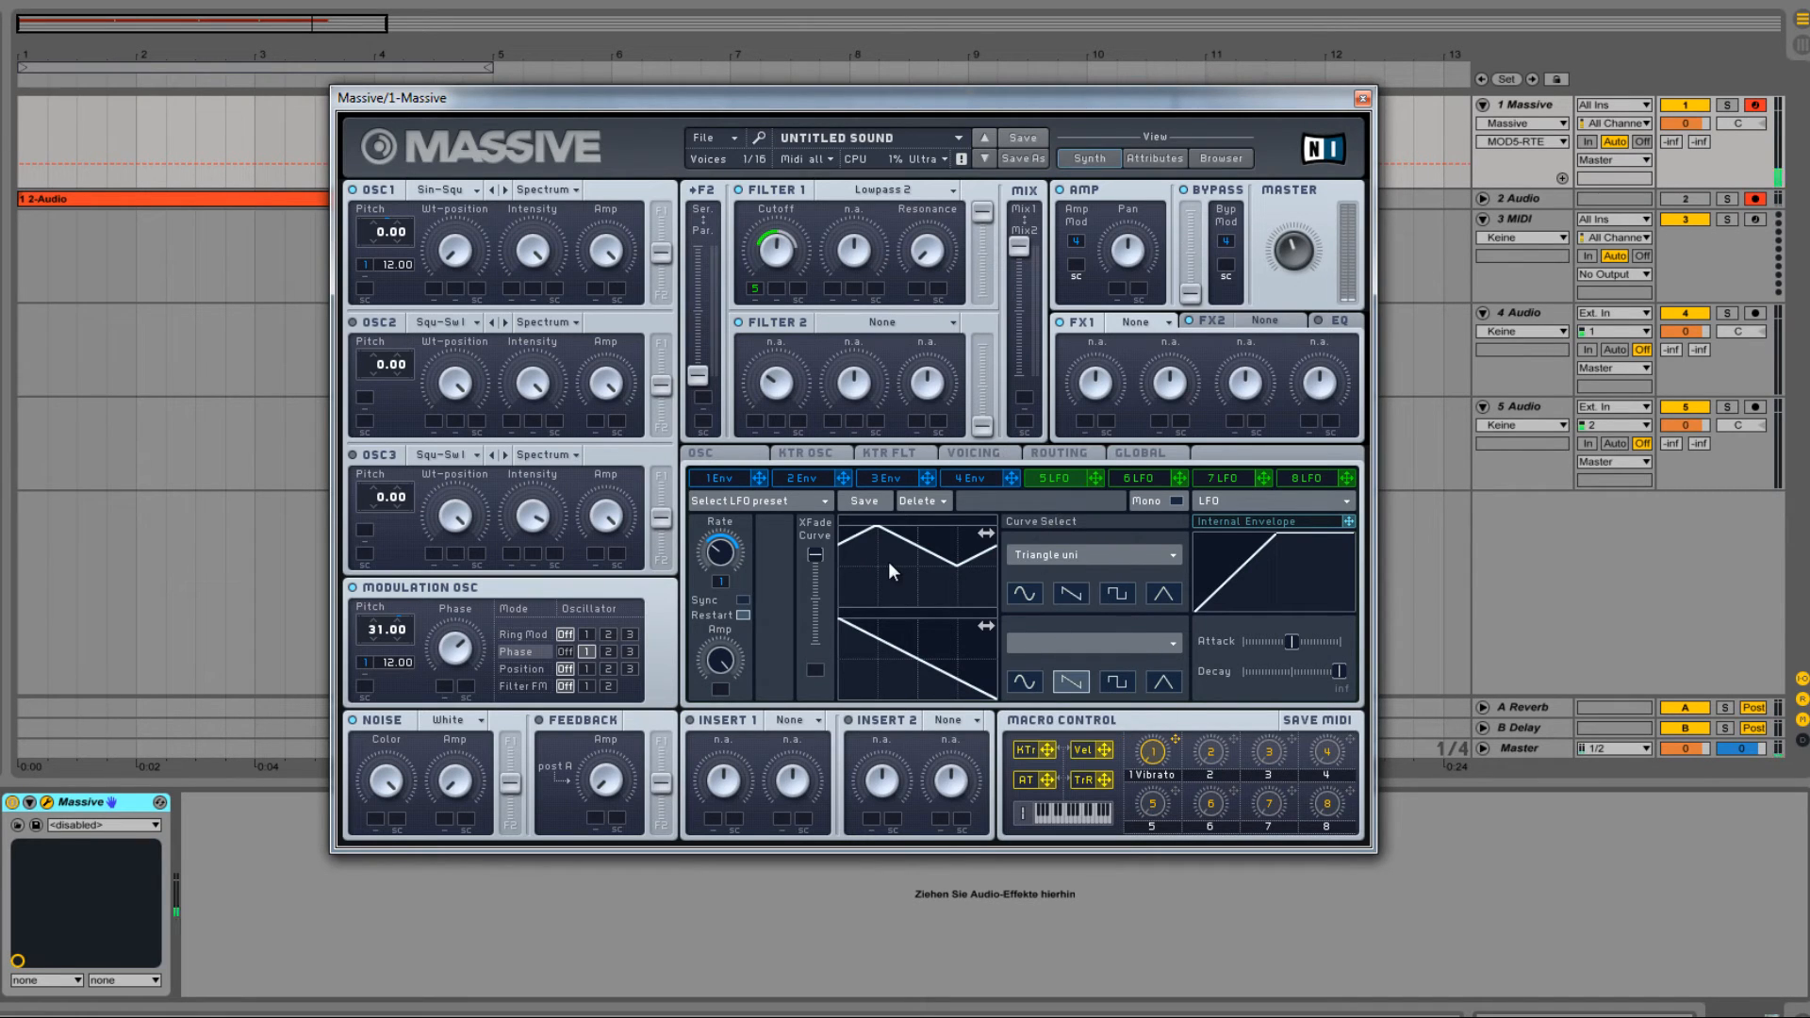
left_click_drag(888, 562, 841, 558)
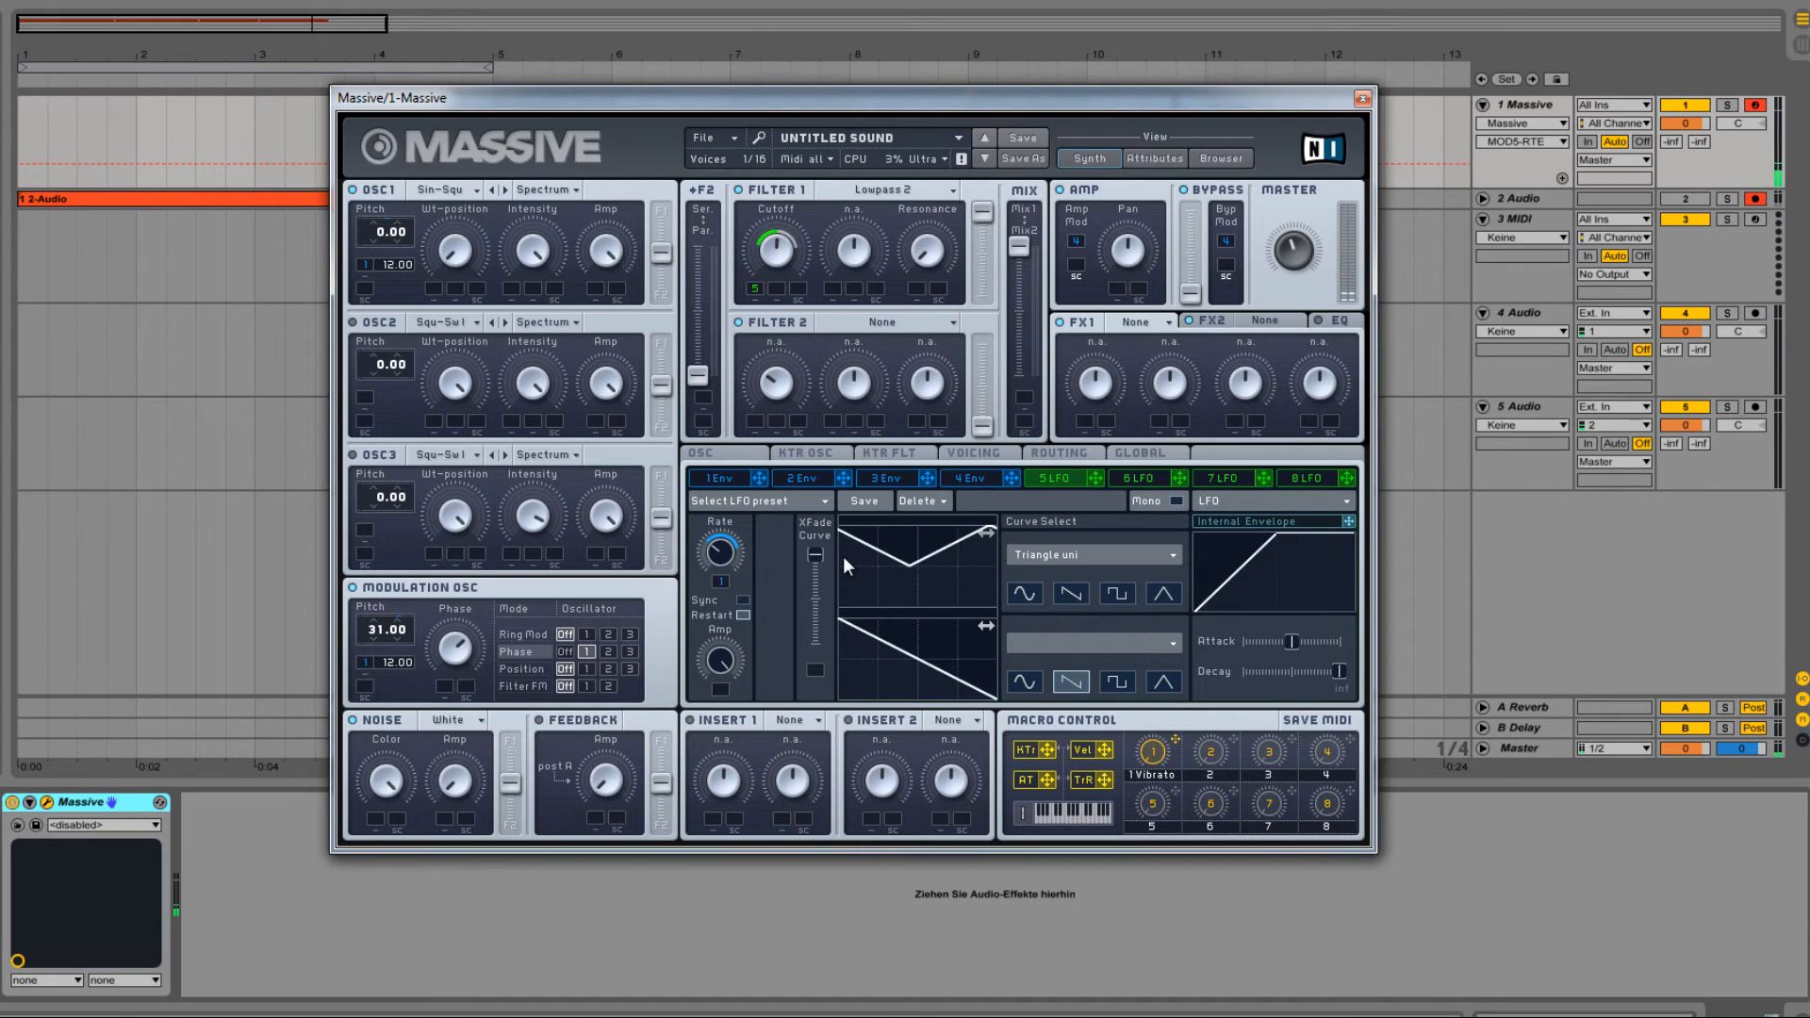
left_click(1023, 594)
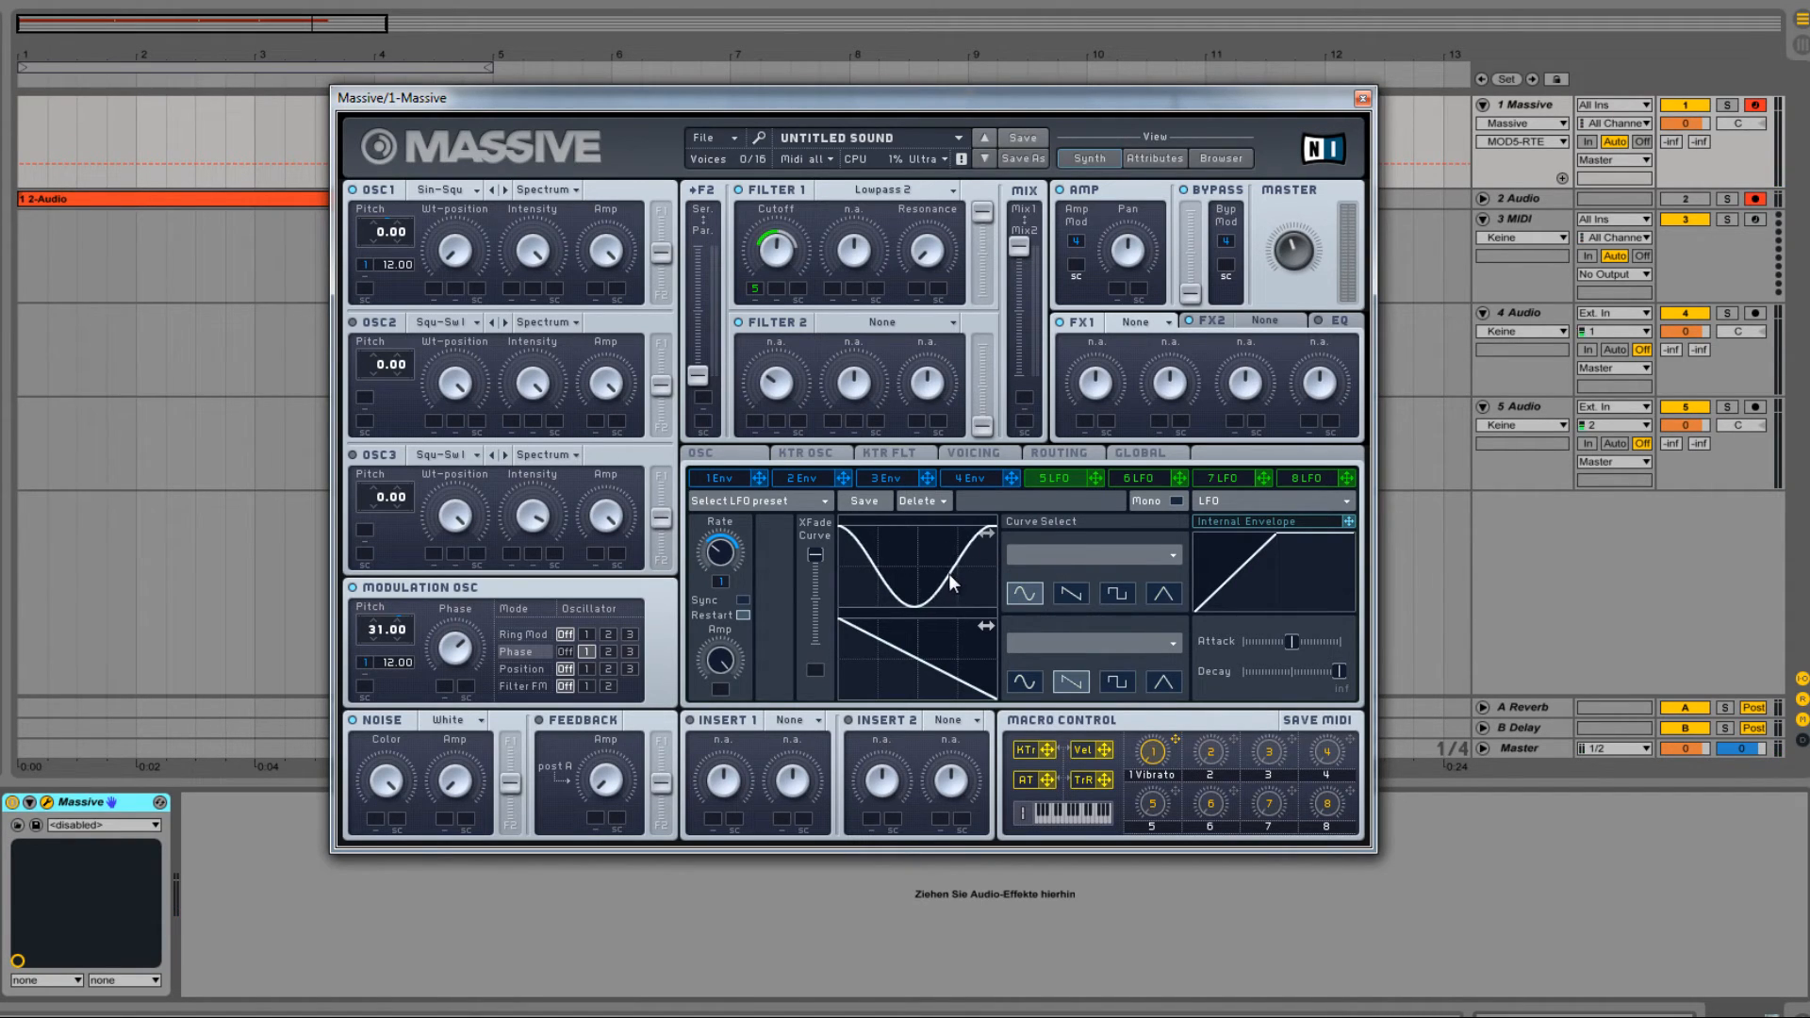
Step: Change Filter 1's type to Lowpass 4
left_click(862, 191)
left_click(862, 202)
left_click(775, 252)
left_click(844, 190)
left_click(848, 204)
Step: Set the voicing to Monophon with Legato trigger and 3 unisono voices, and enable the Pan Position spread
left_click(986, 450)
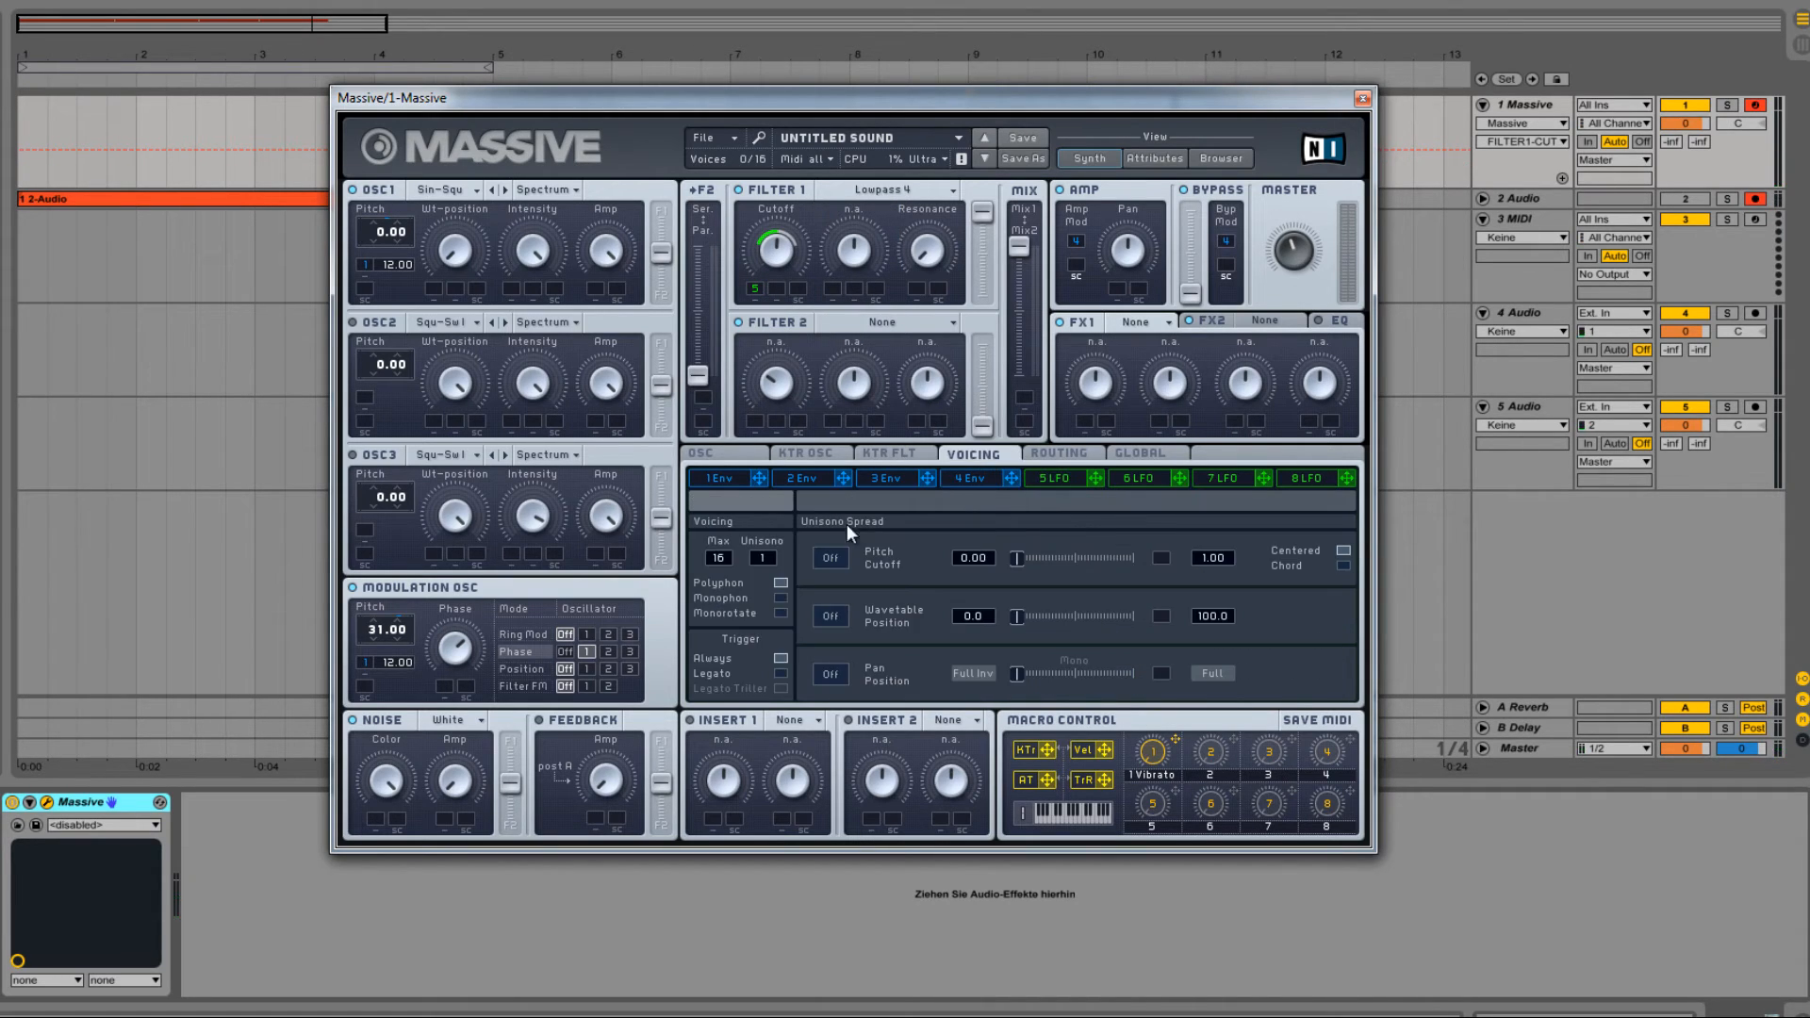
left_click(783, 598)
left_click(779, 671)
left_click(829, 674)
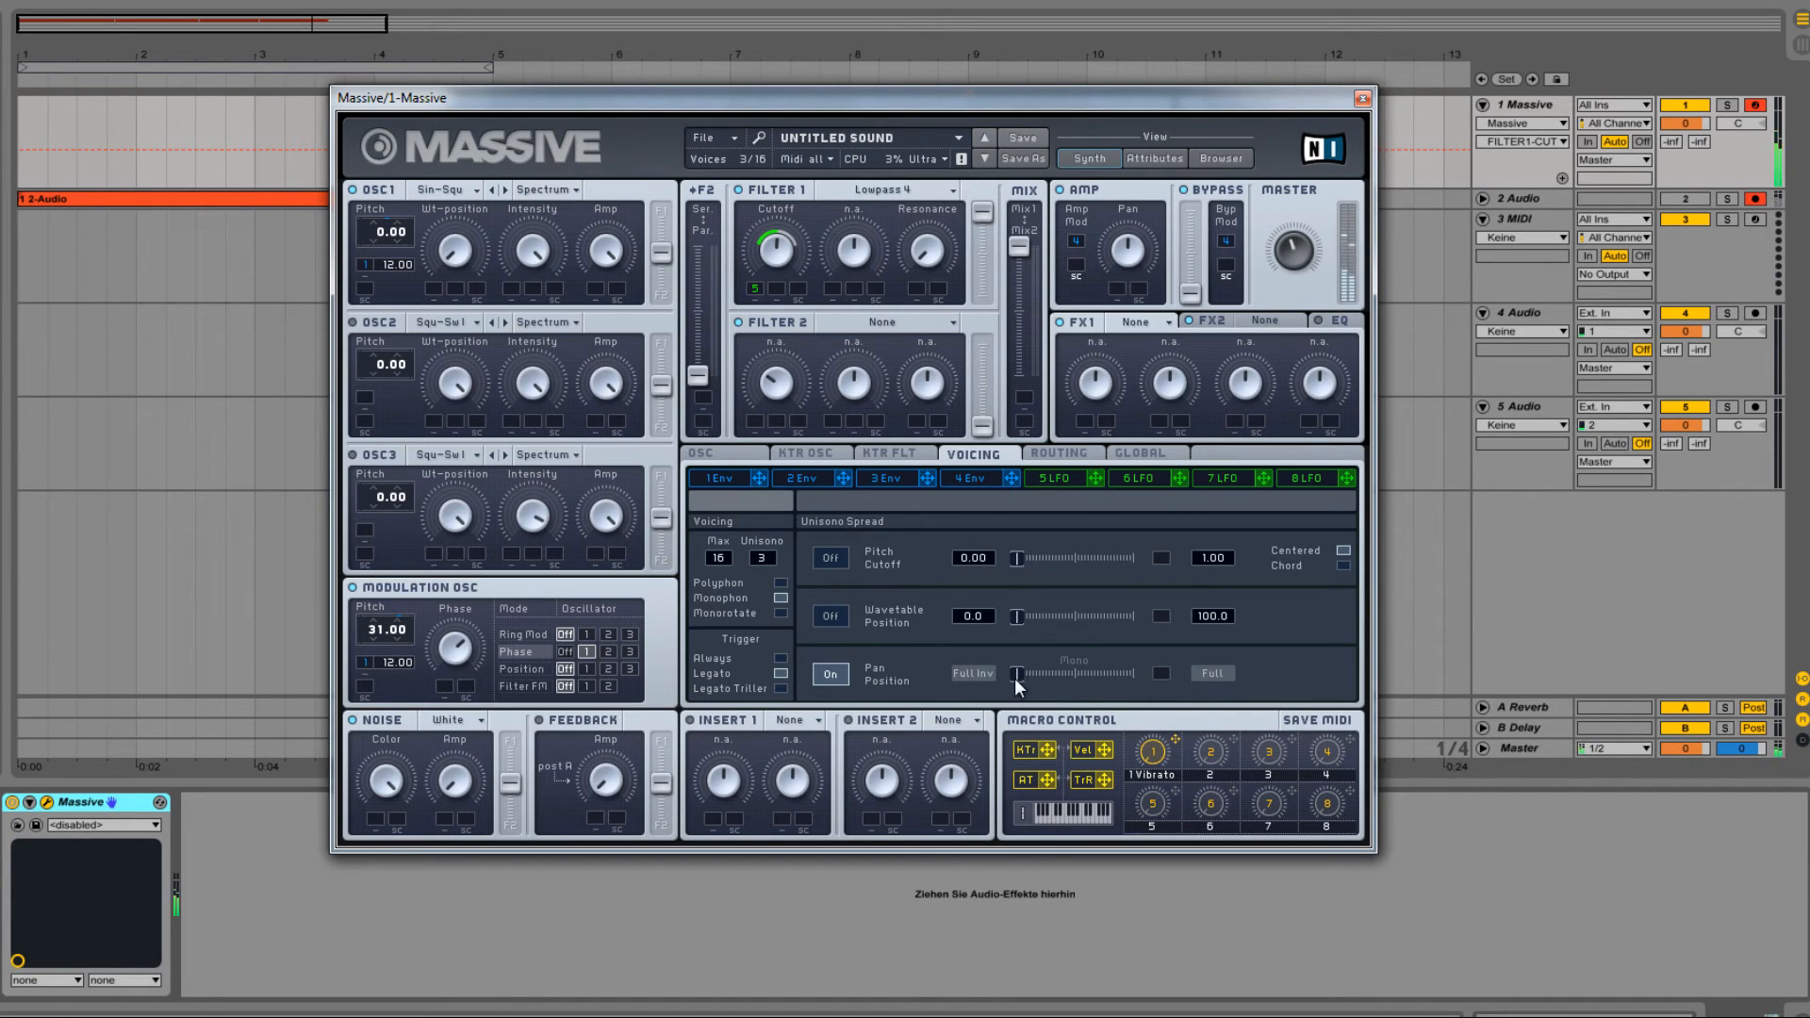
Step: Load Chorus Ensemble in FX1 with a lower Dry/Wet, and Dimension Expander in FX2
left_click(1133, 322)
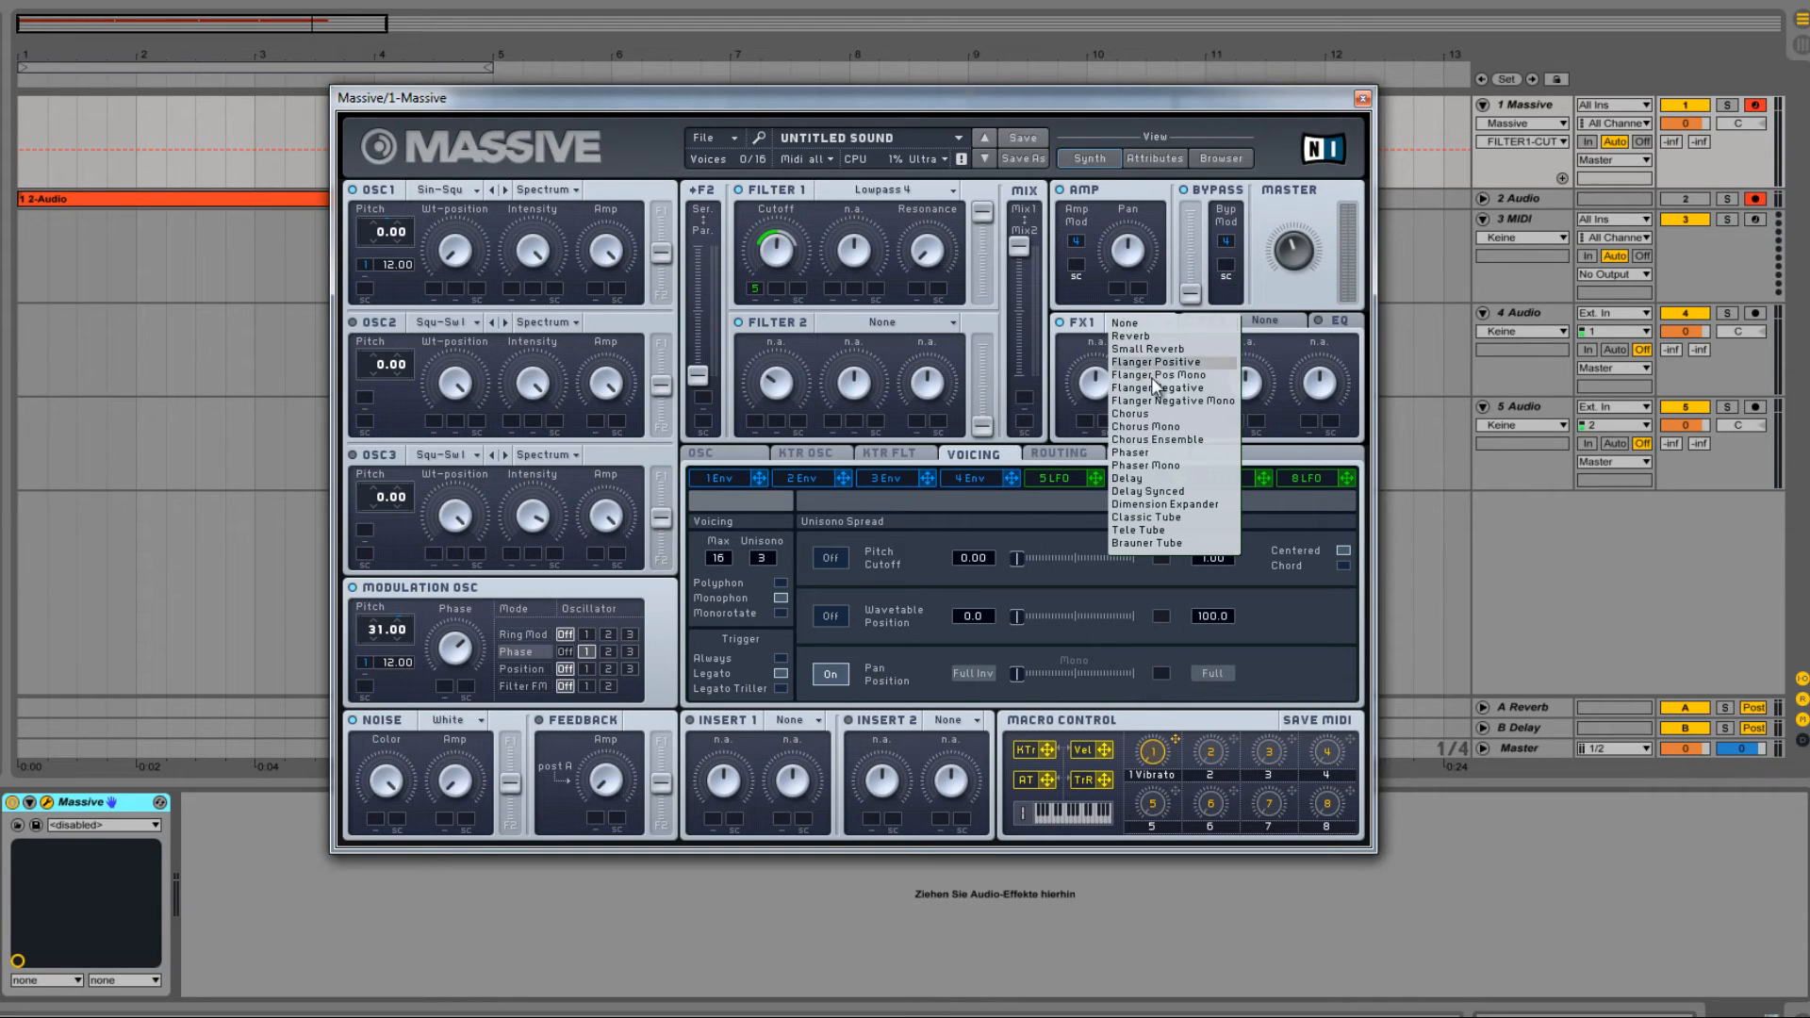
left_click(1186, 440)
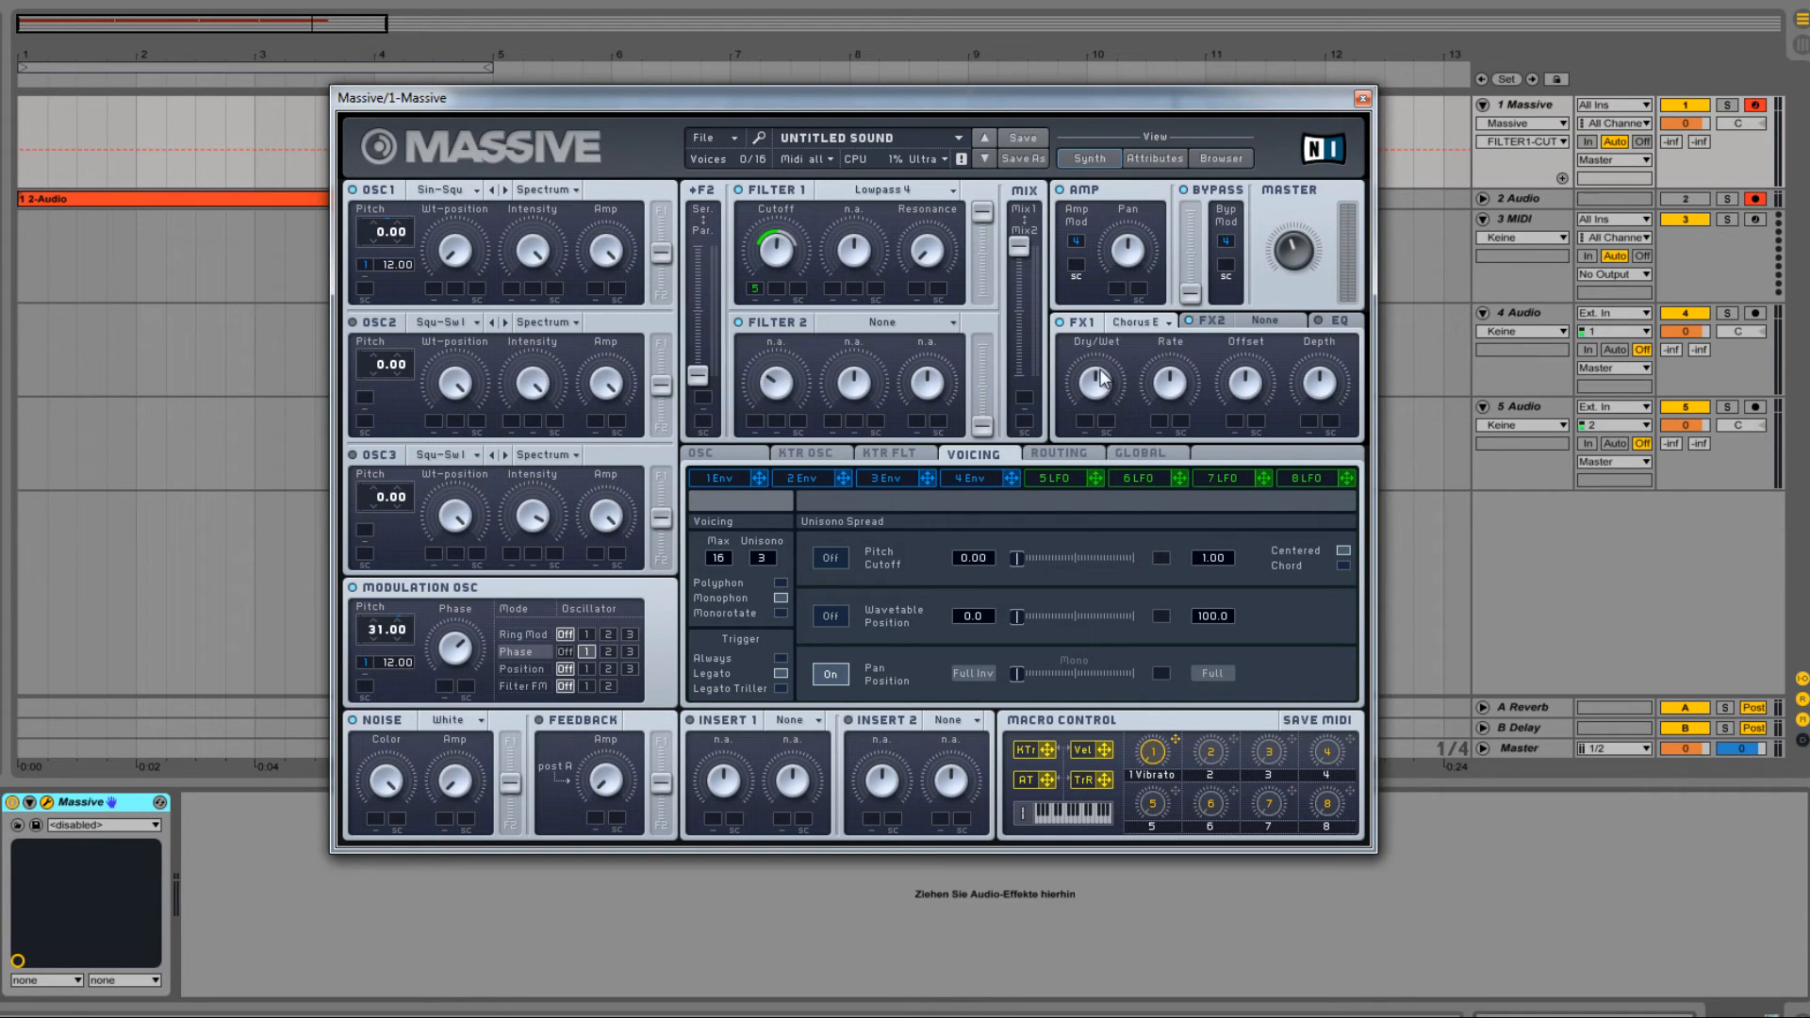
left_click_drag(1102, 378, 1097, 398)
left_click(1254, 324)
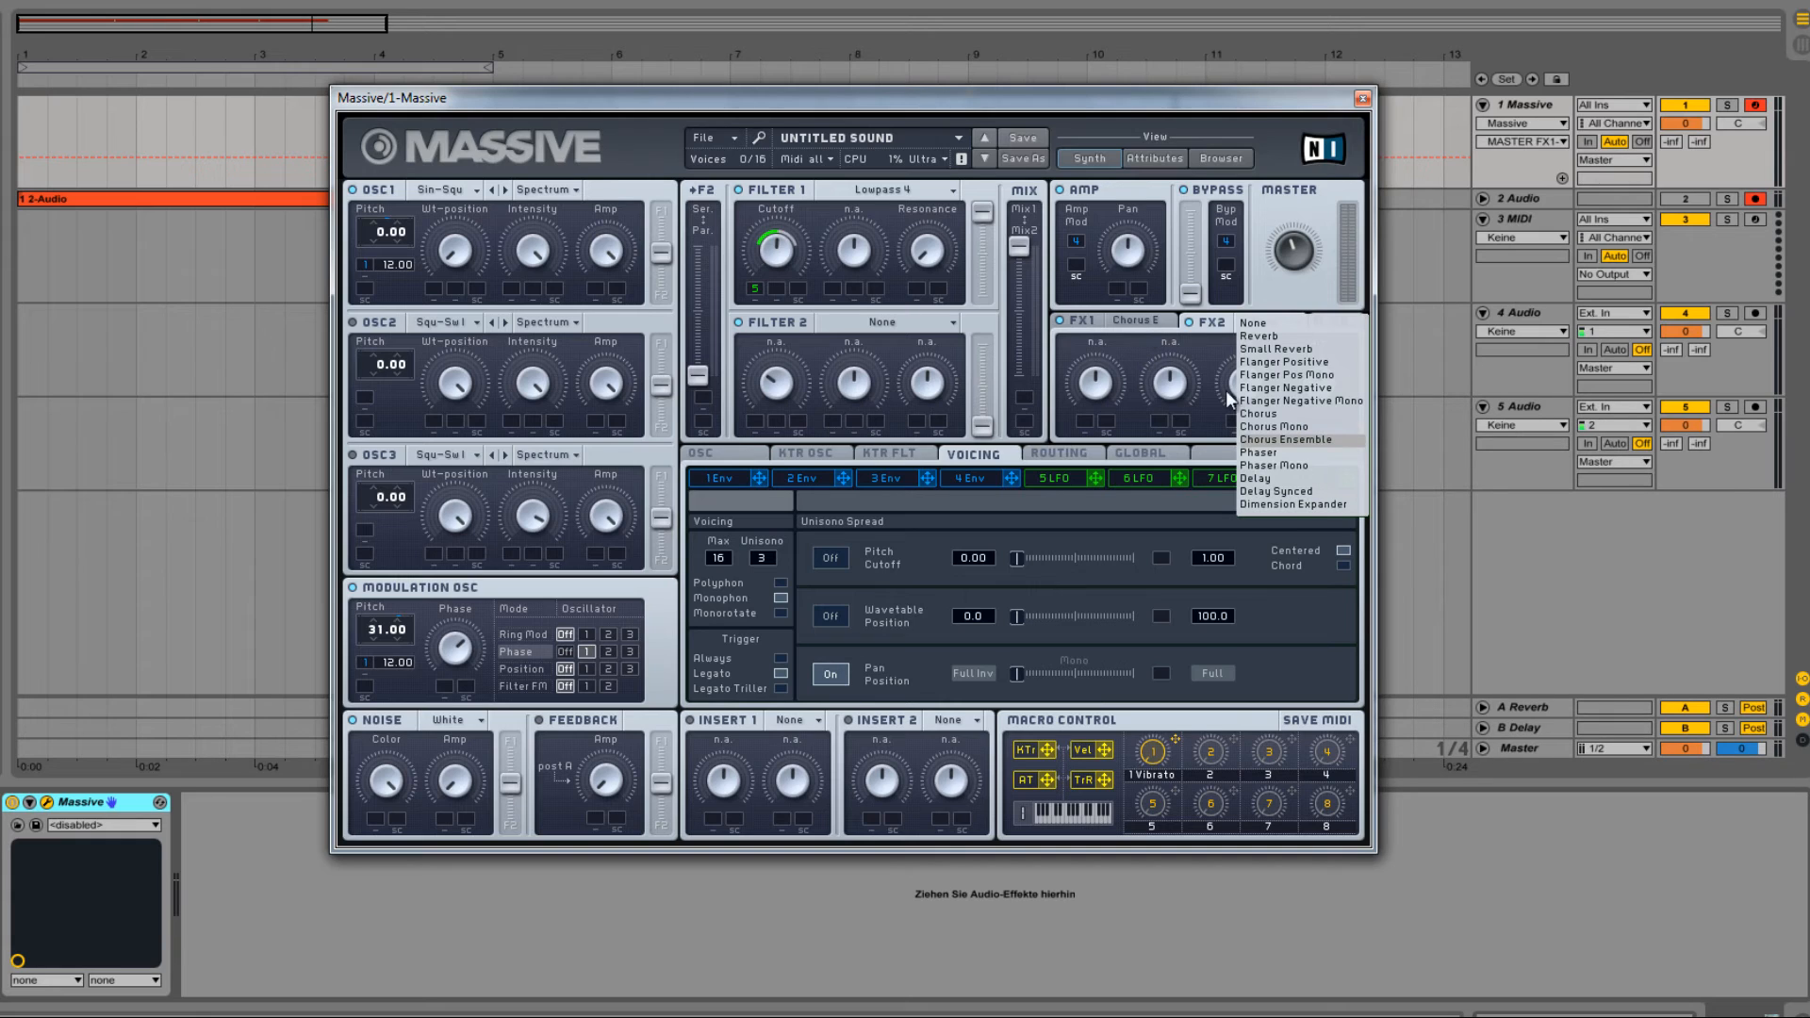
left_click(1282, 504)
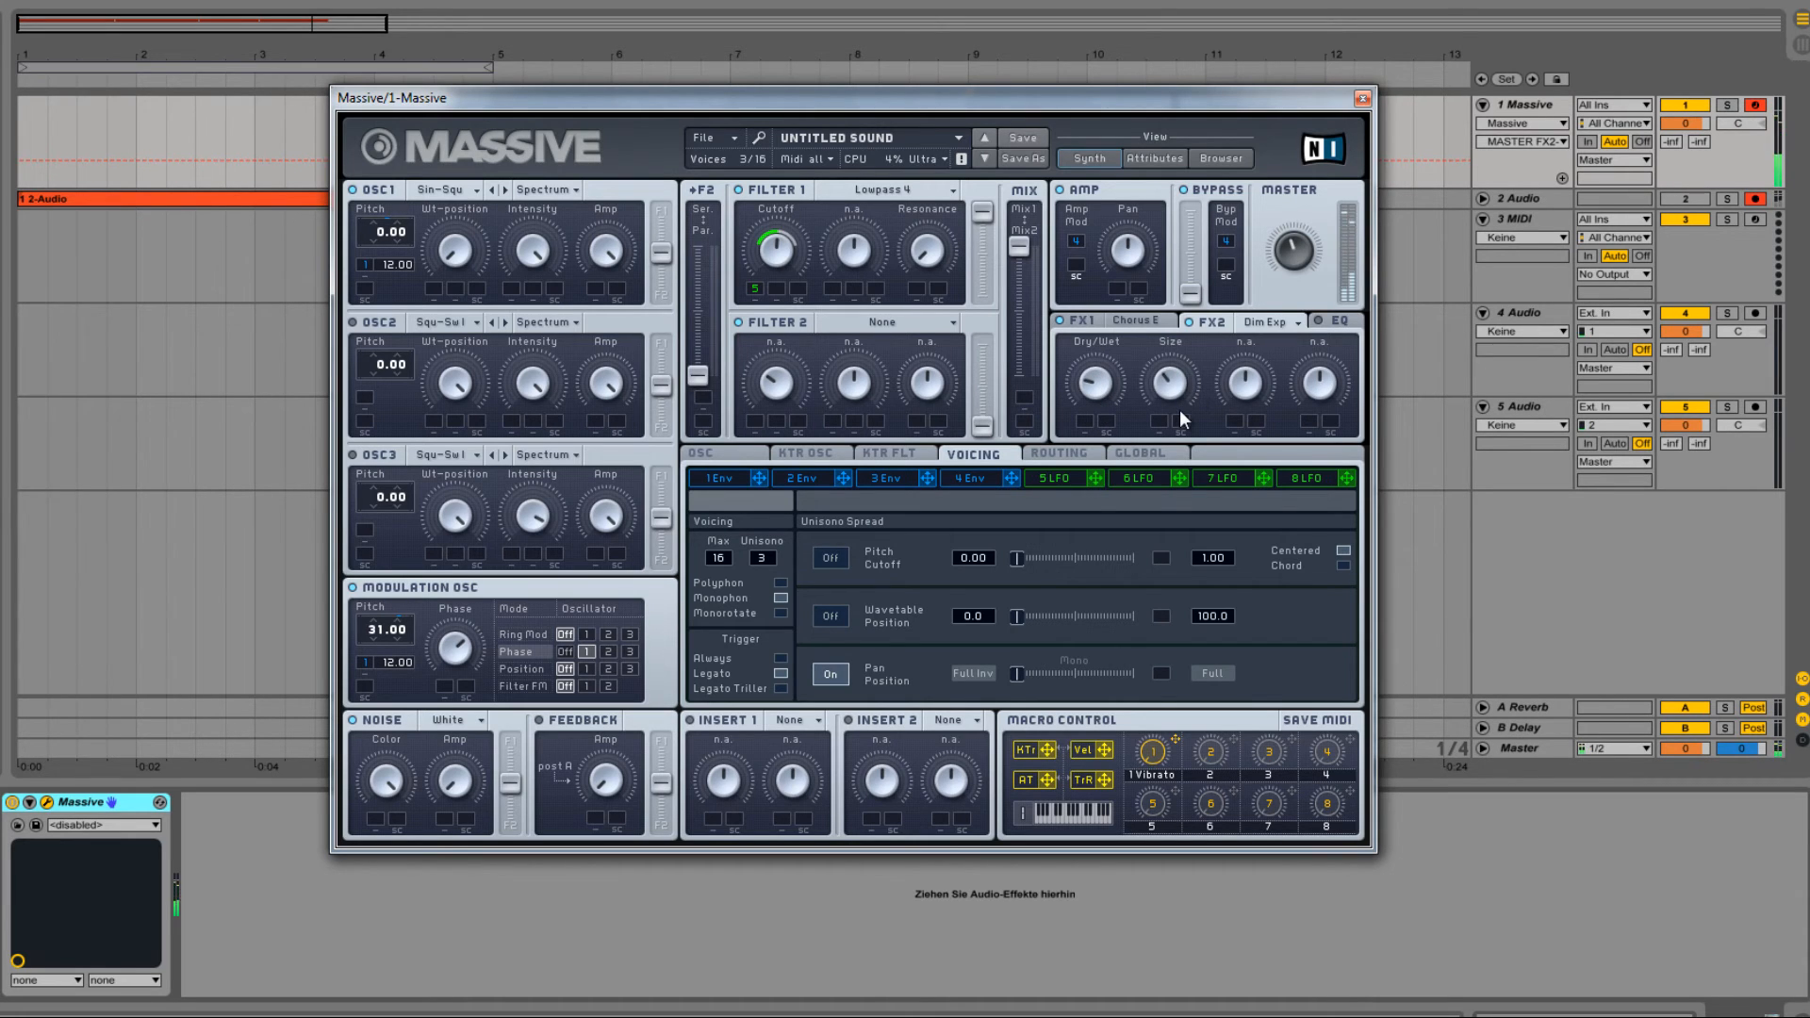
Step: Load a Sine Shaper in Insert 1 and adjust its Dry/Wet and Drive amounts
left_click(790, 720)
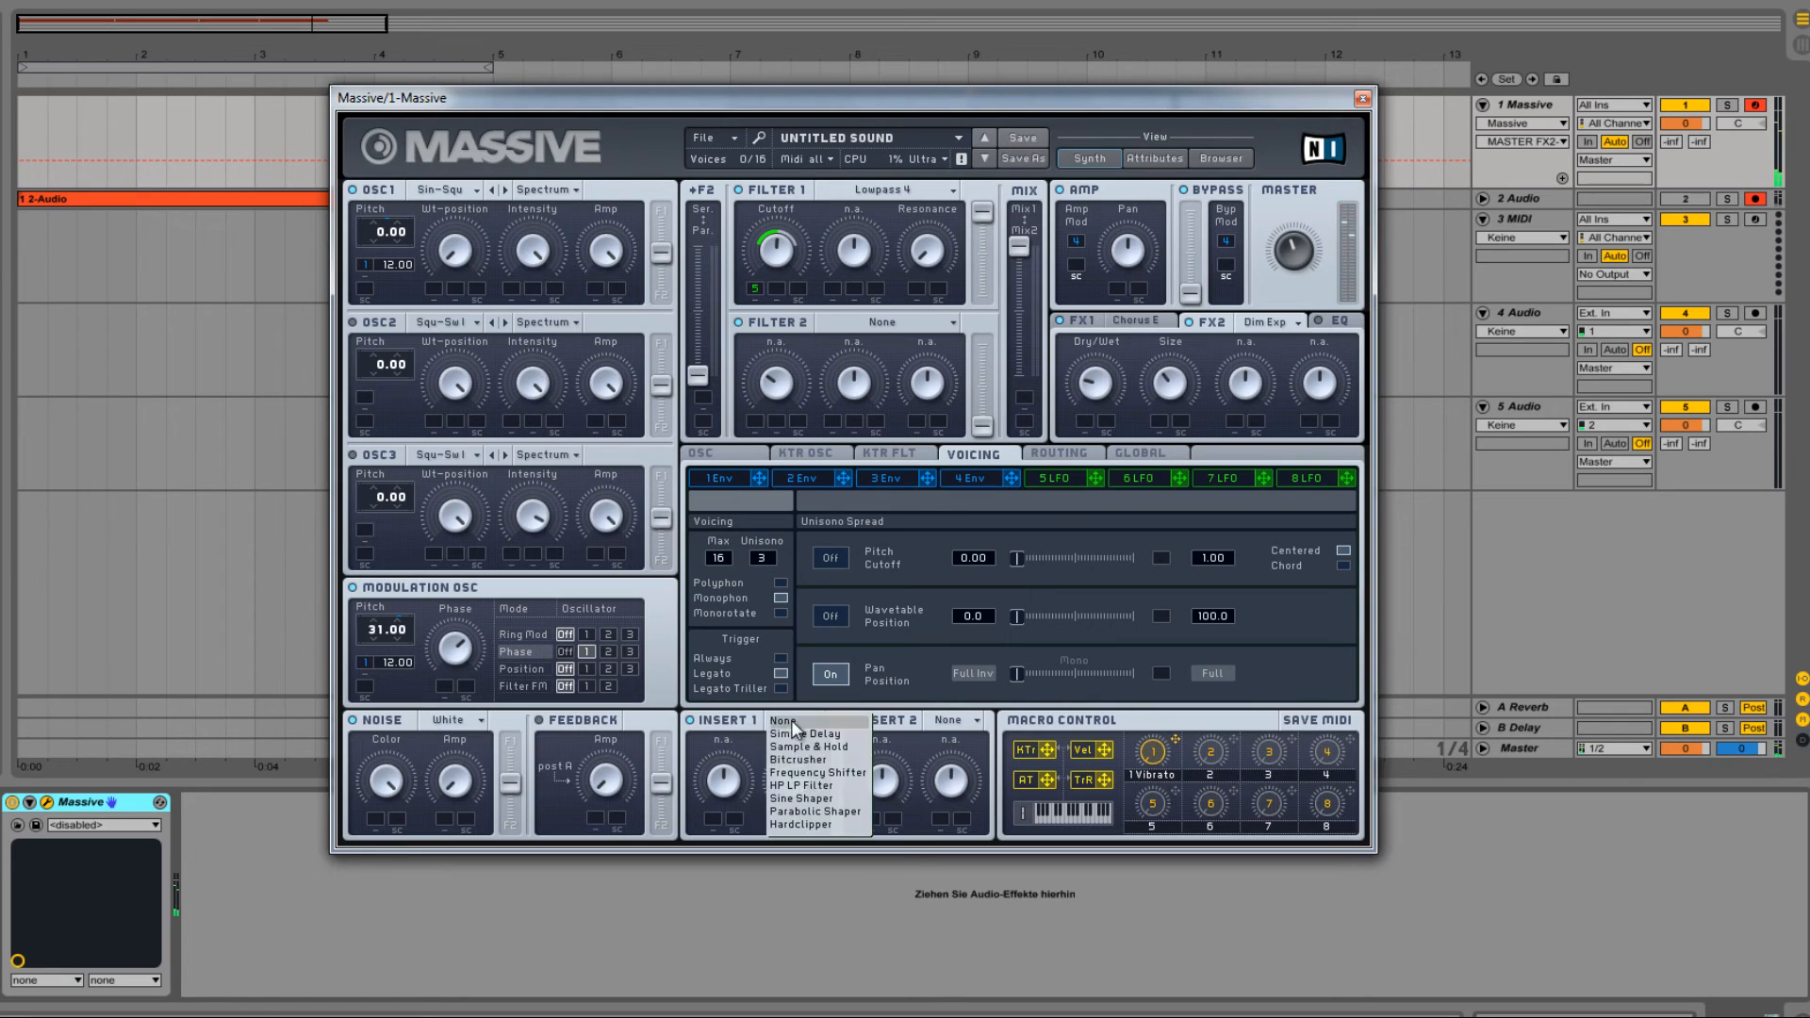
left_click(808, 798)
left_click_drag(726, 760, 795, 789)
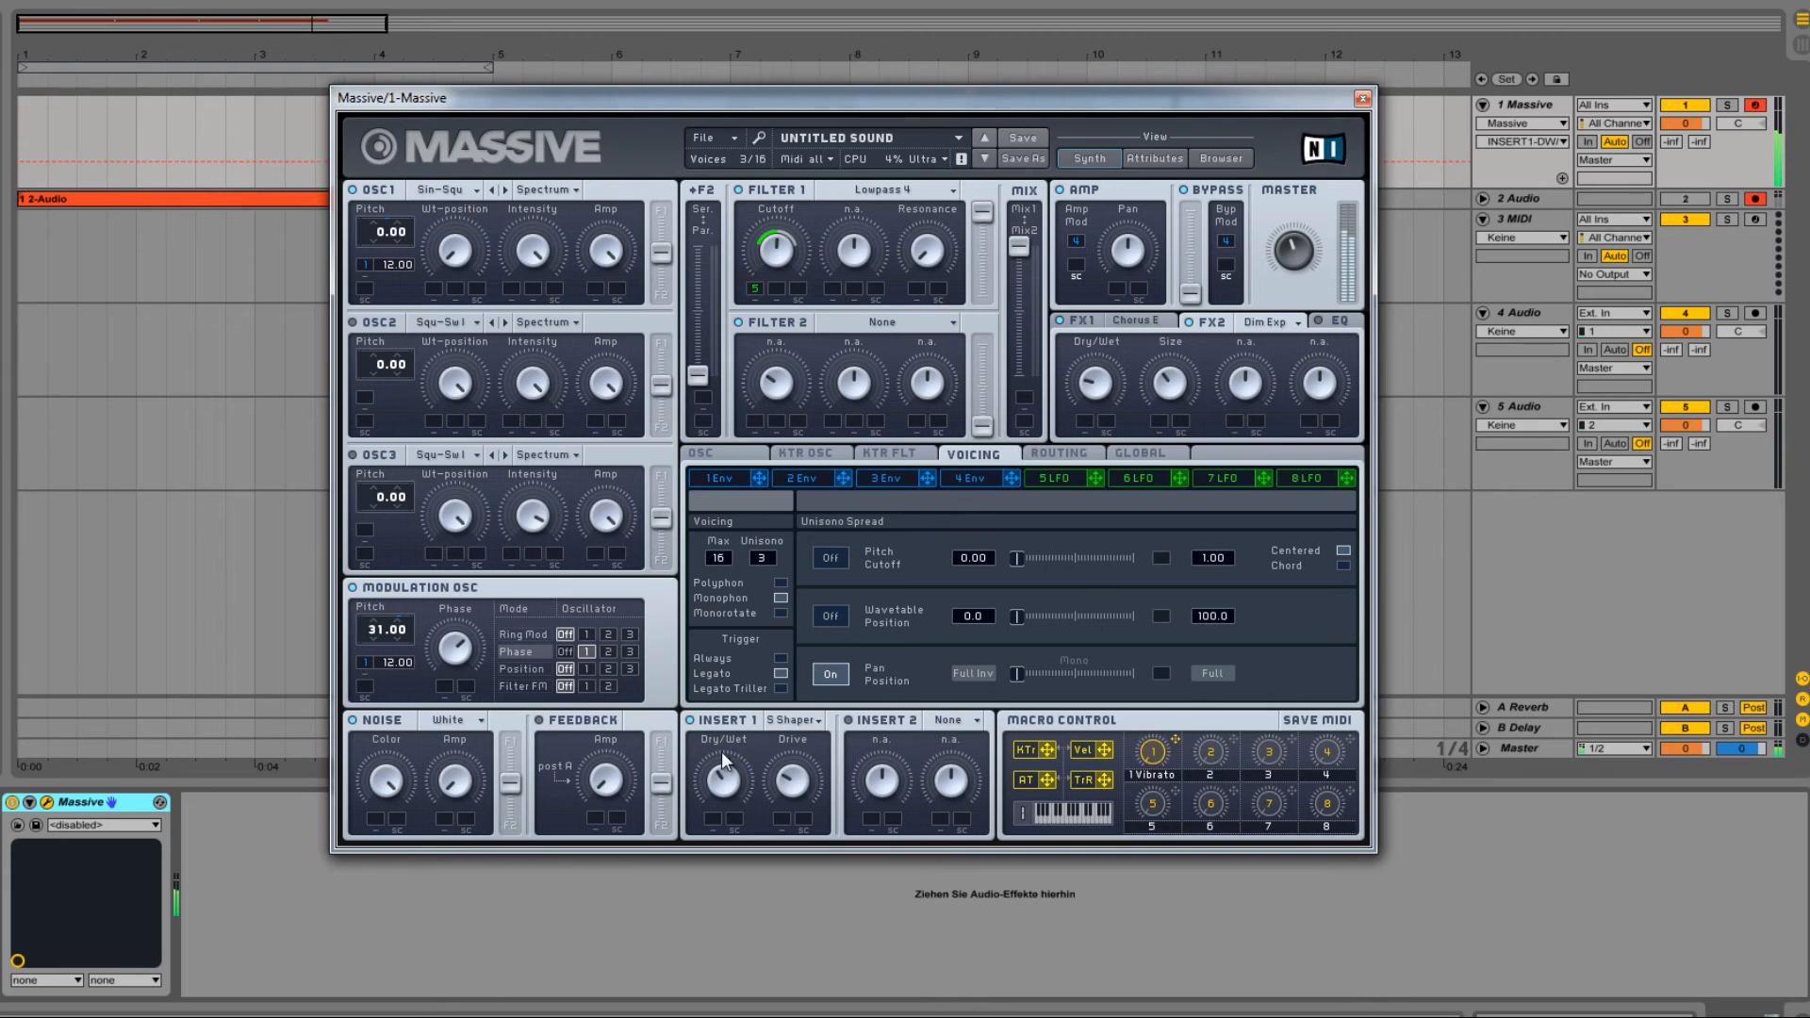
left_click_drag(721, 751, 798, 708)
left_click_drag(728, 790, 726, 805)
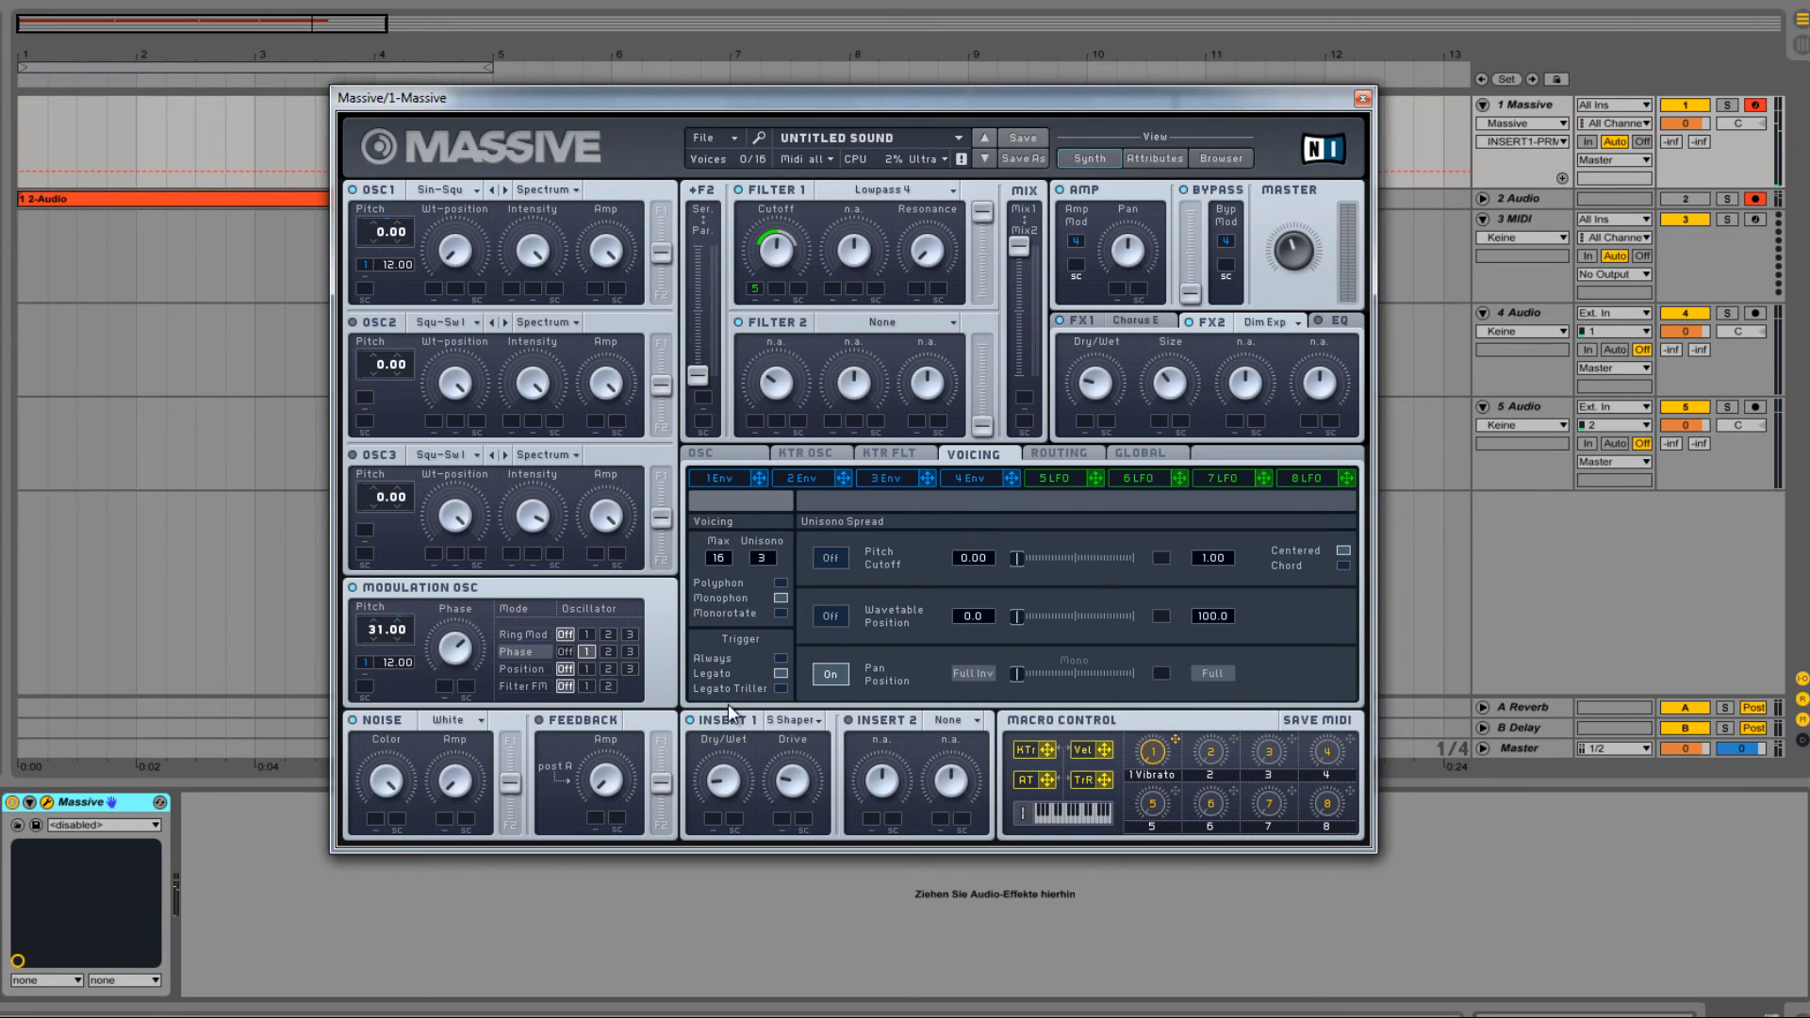
left_click_drag(716, 777, 713, 770)
Step: Route oscillators 1 and 2 fully to Filter 1 and return Filter 2's output level to minimum
left_click_drag(661, 252, 667, 211)
left_click_drag(661, 384, 709, 386)
left_click_drag(983, 425, 992, 205)
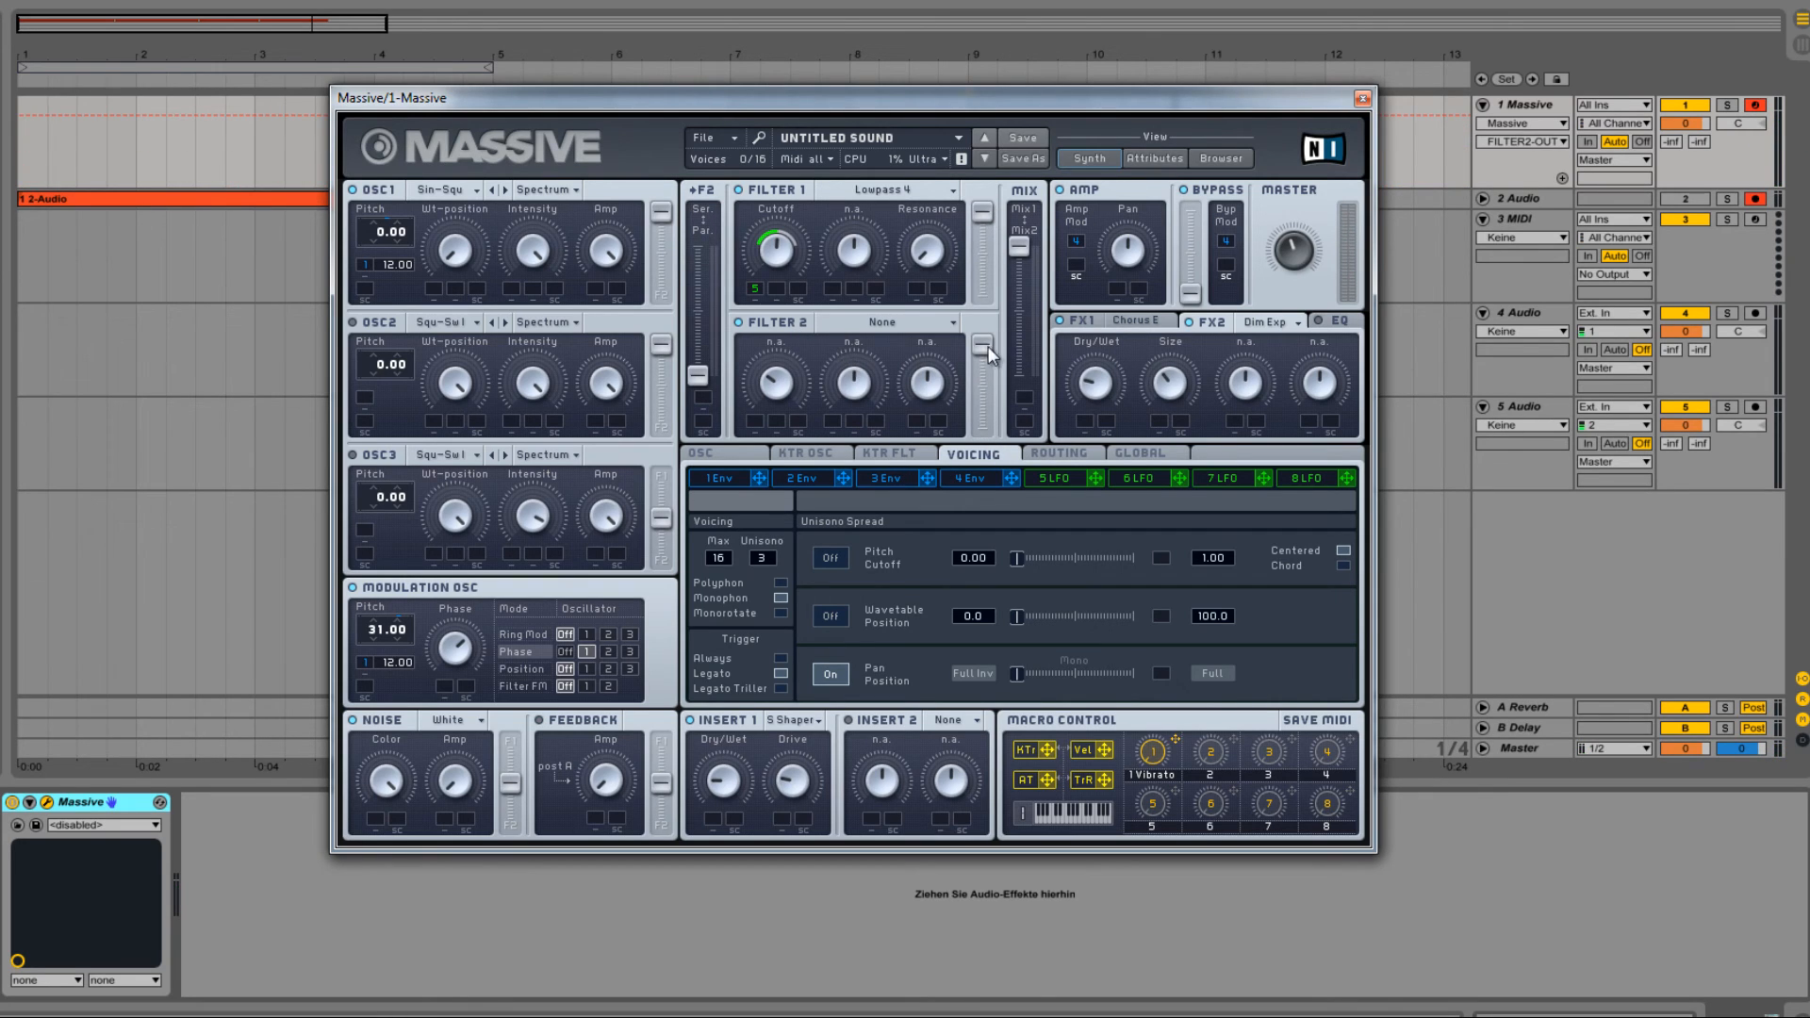
left_click_drag(988, 347, 986, 432)
Step: Assign envelope 1 to the amp's Pan and adjust the modulation range and base pan position
left_click(1131, 252)
left_click_drag(1161, 138, 1137, 244)
left_click(737, 481)
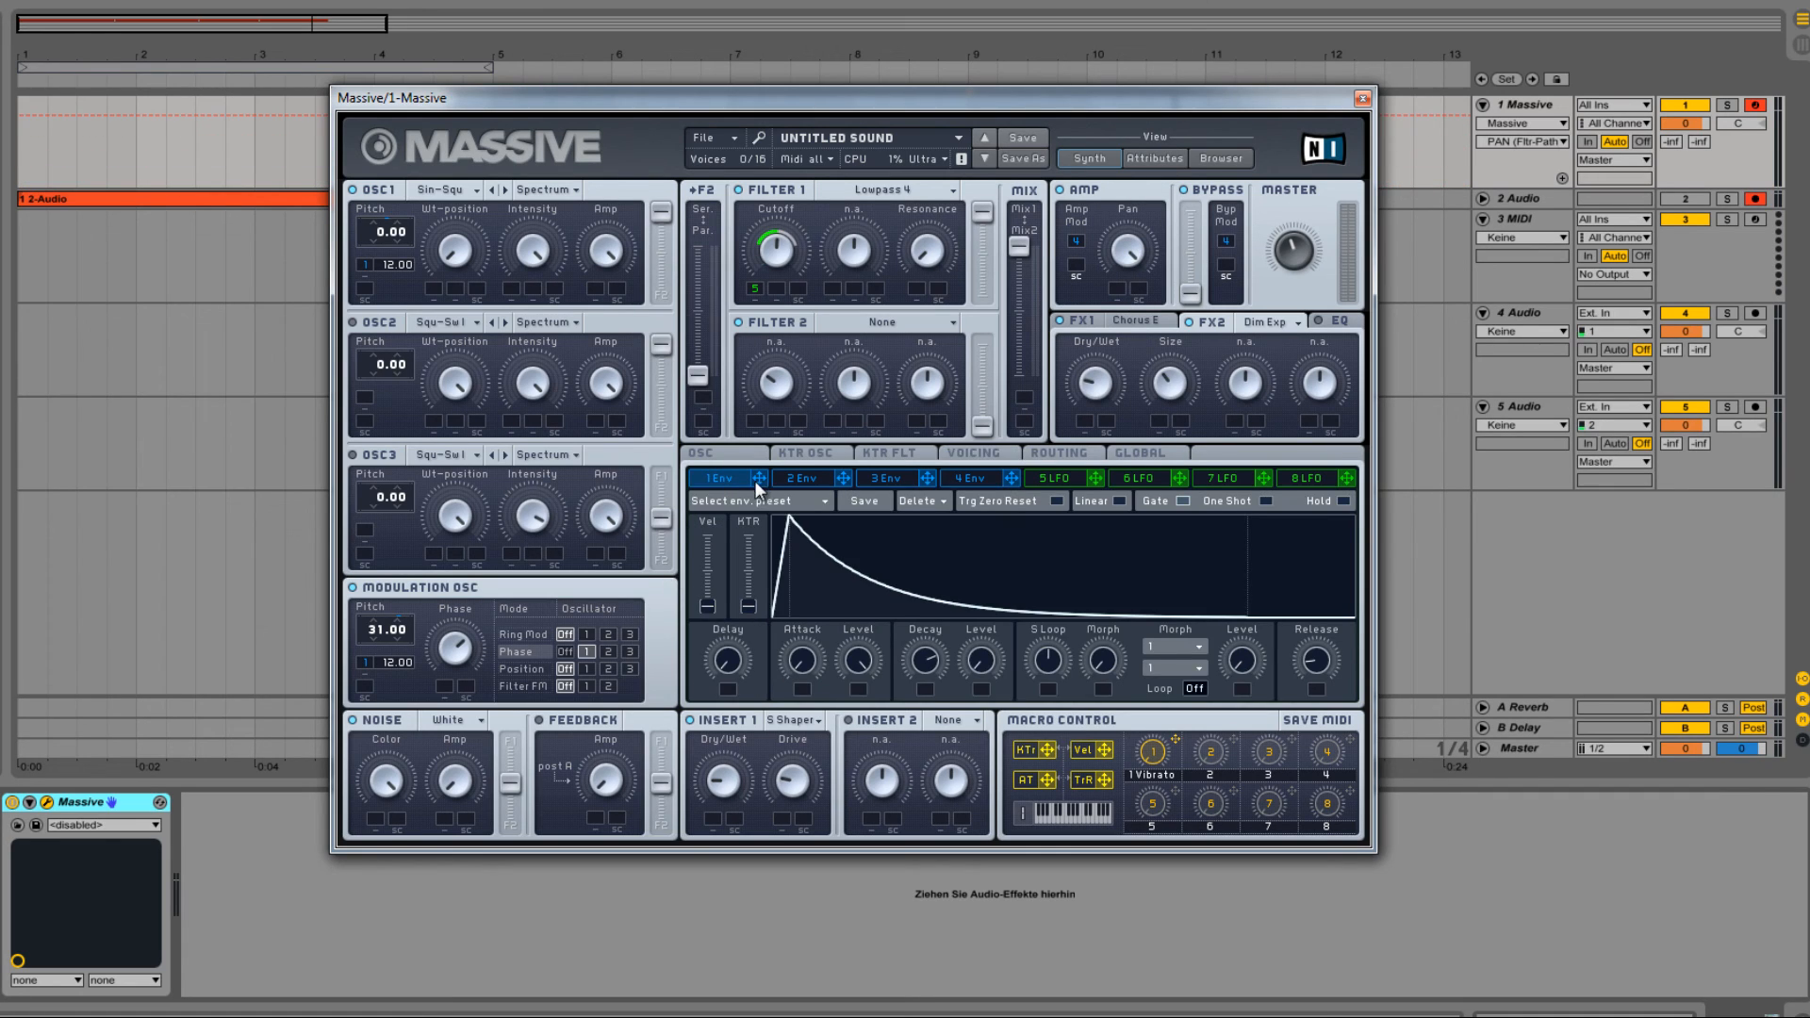
left_click_drag(756, 481, 1113, 288)
left_click_drag(1137, 261, 1135, 81)
left_click_drag(1123, 242, 1123, 240)
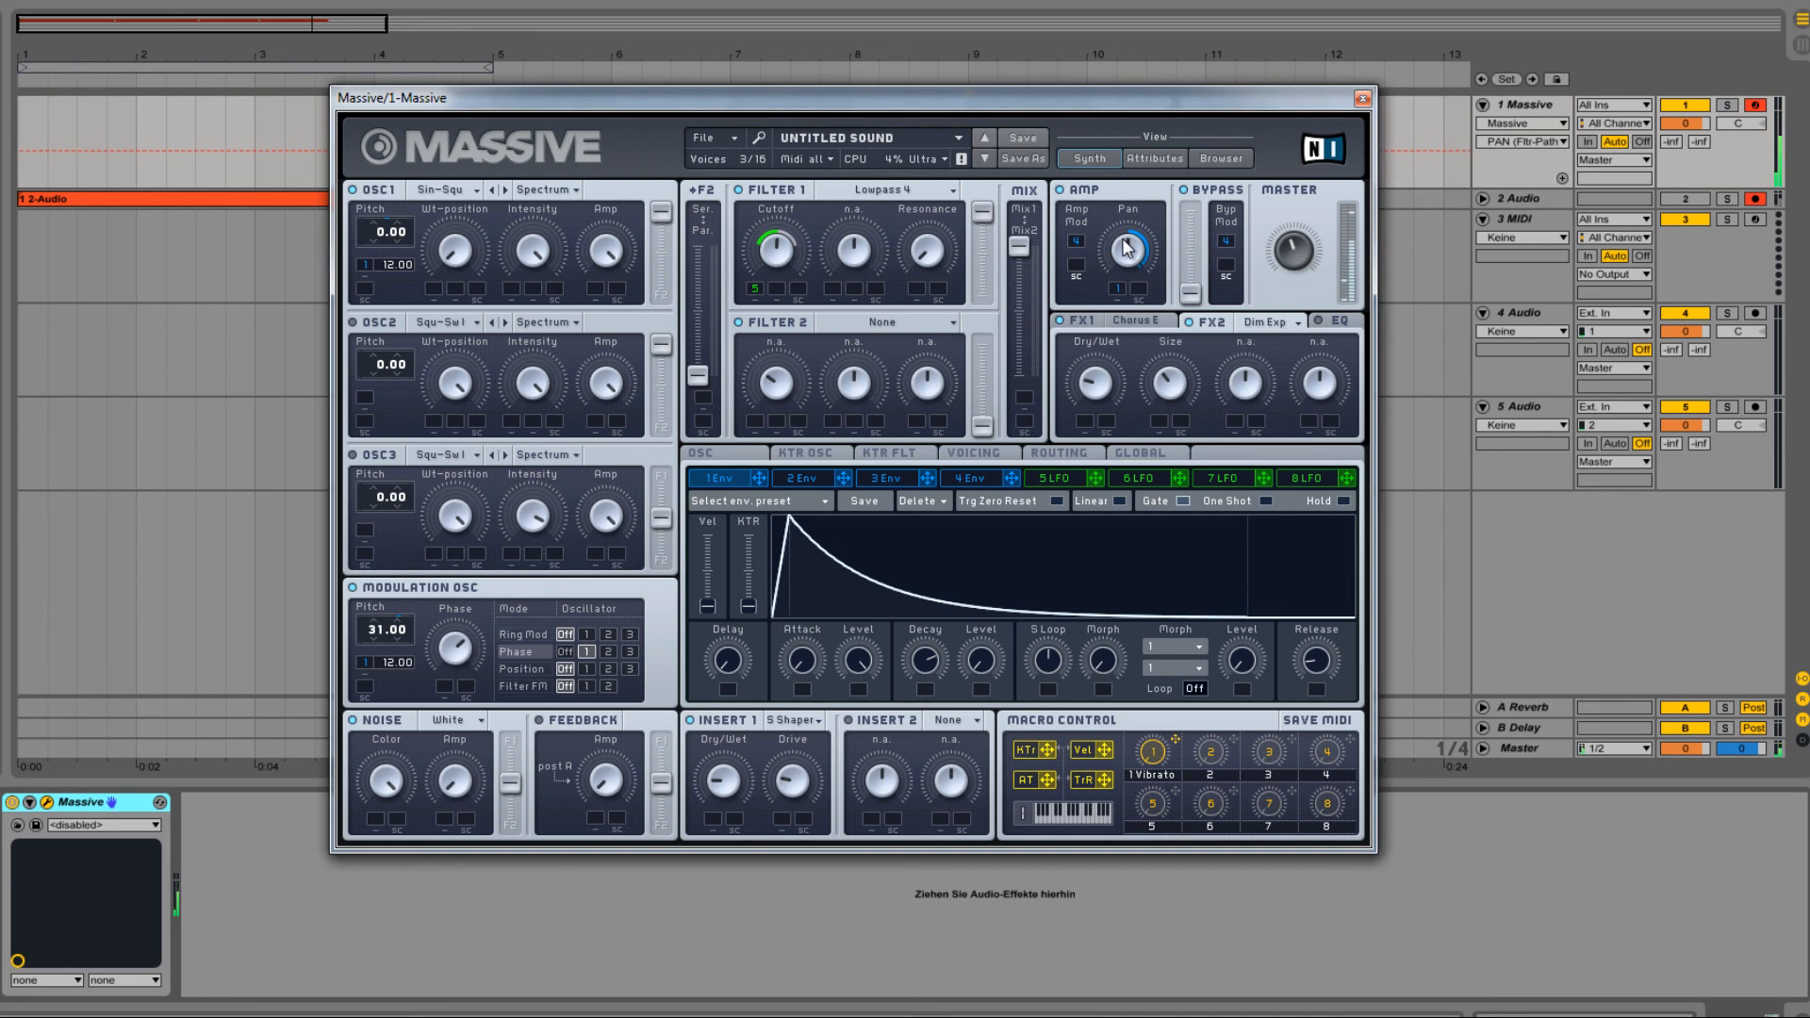